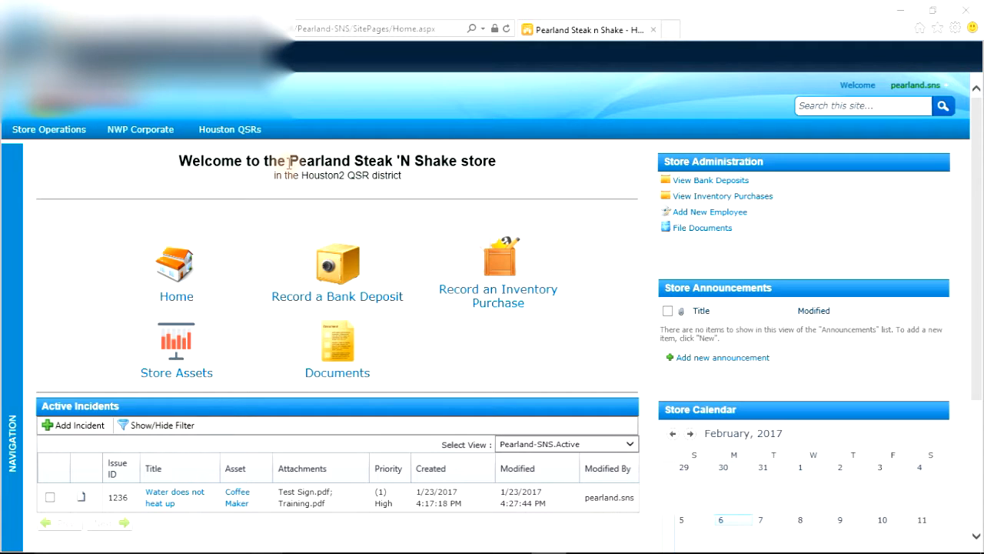
Step: Start a new incident for the Coffee Maker asset with the issue "Water overfills"
drag(290, 165, 446, 172)
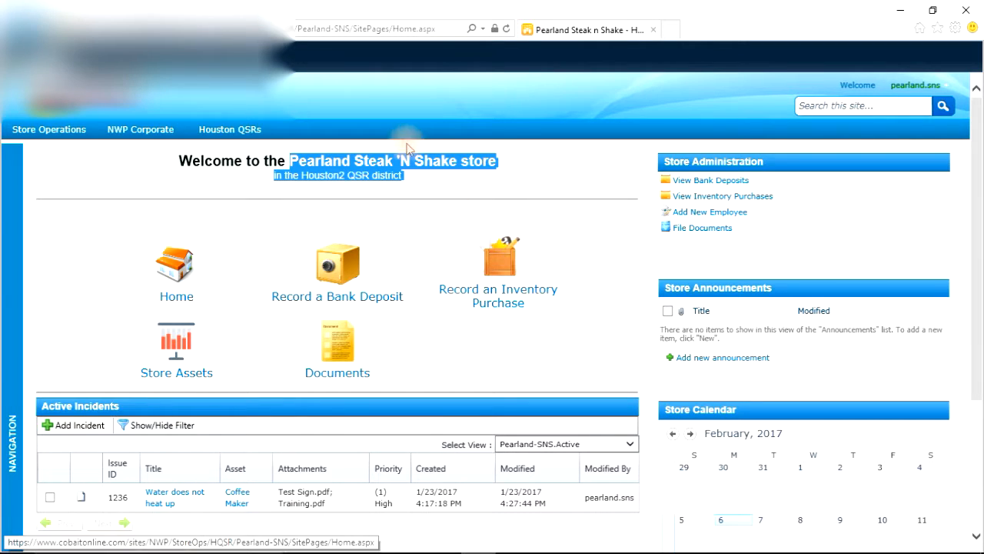
click(78, 433)
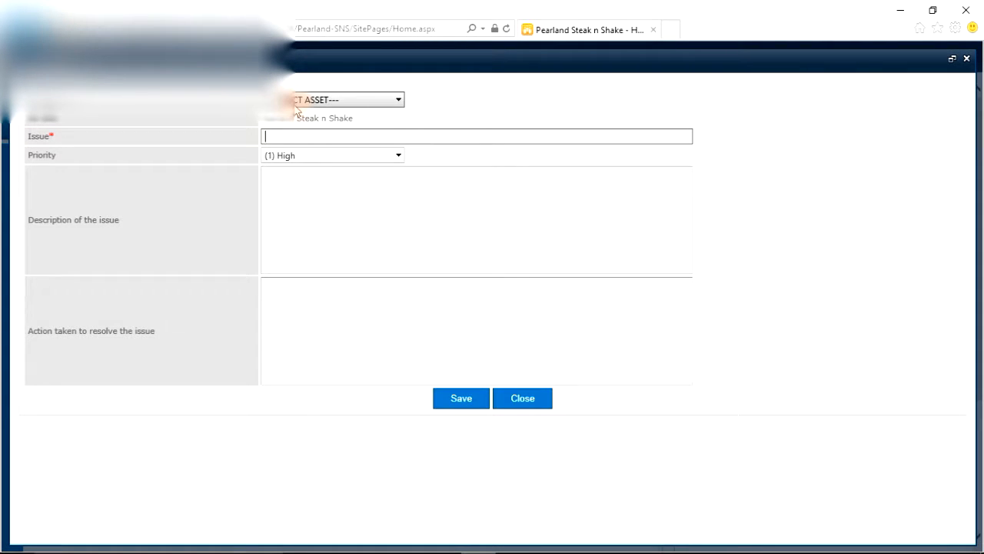
click(399, 102)
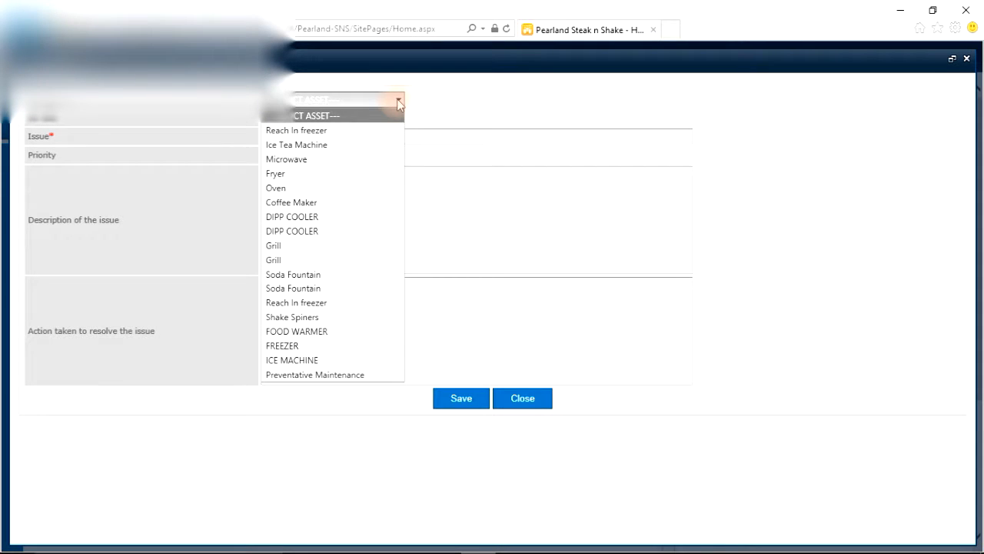
click(295, 203)
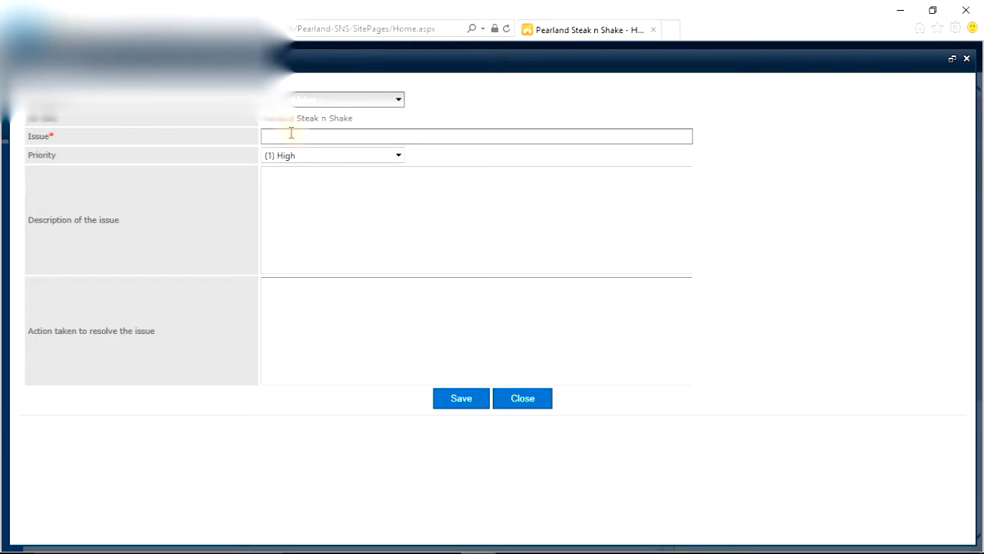
click(324, 136)
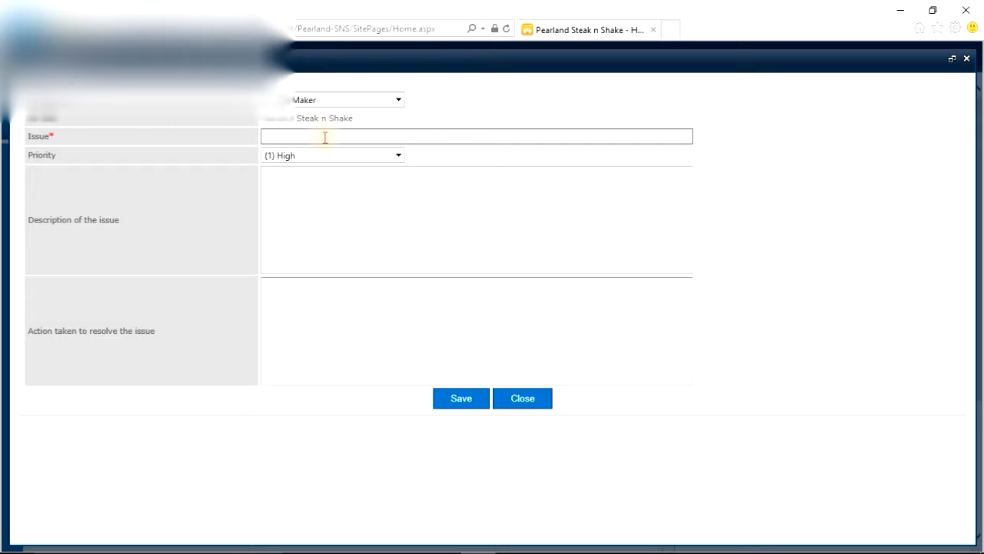
text(Water overfills)
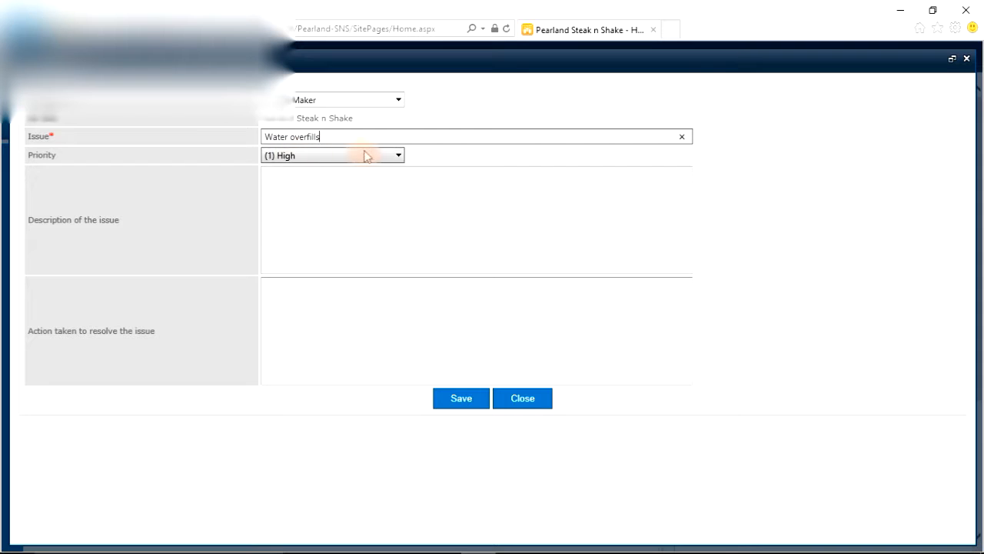
Step: Set the incident's priority to (2) Normal
click(401, 156)
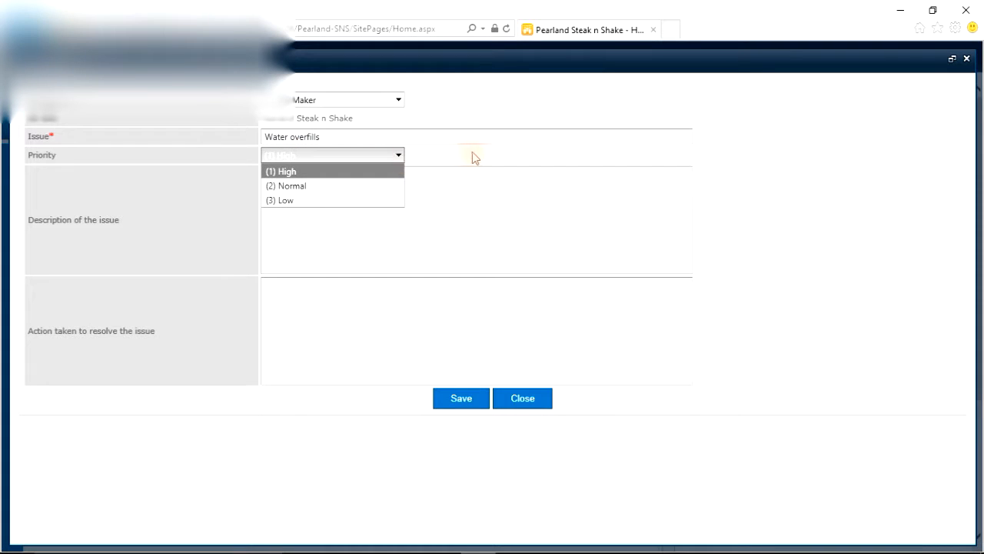
click(469, 155)
click(400, 157)
click(340, 186)
Step: Describe the issue as "Coffee maker overfills pot and spills water on floor"
click(116, 223)
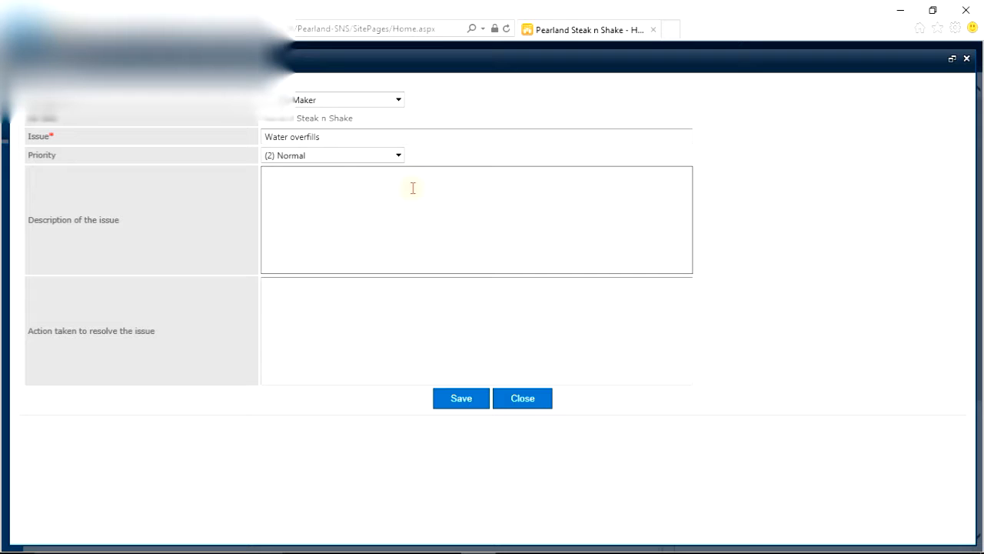
text(Coffee maker overfills pot a)
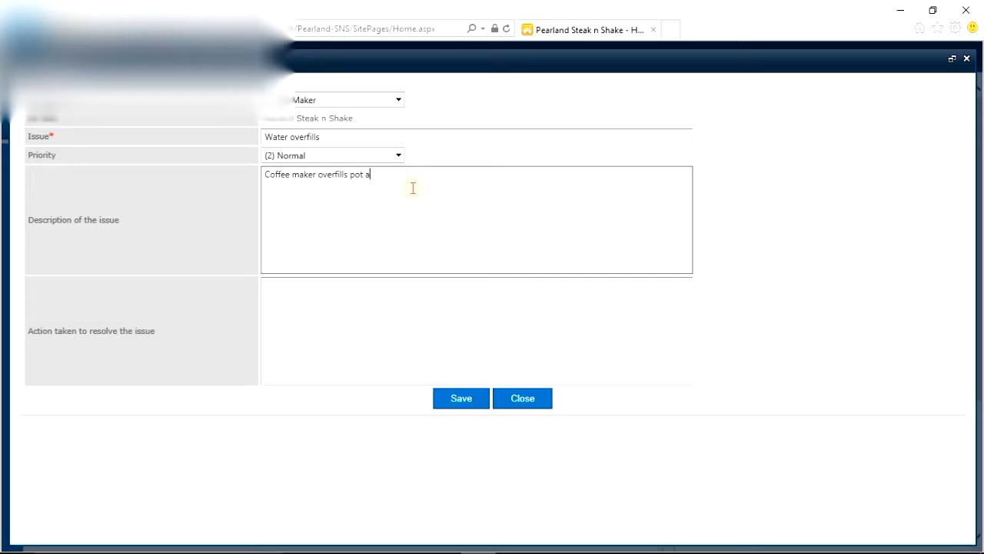
text(nd spills water on floor)
Step: Record the action taken as "Called repair office. Repair person scheduled to come out tomorrow at 9am." and save the incident
drag(31, 331, 150, 333)
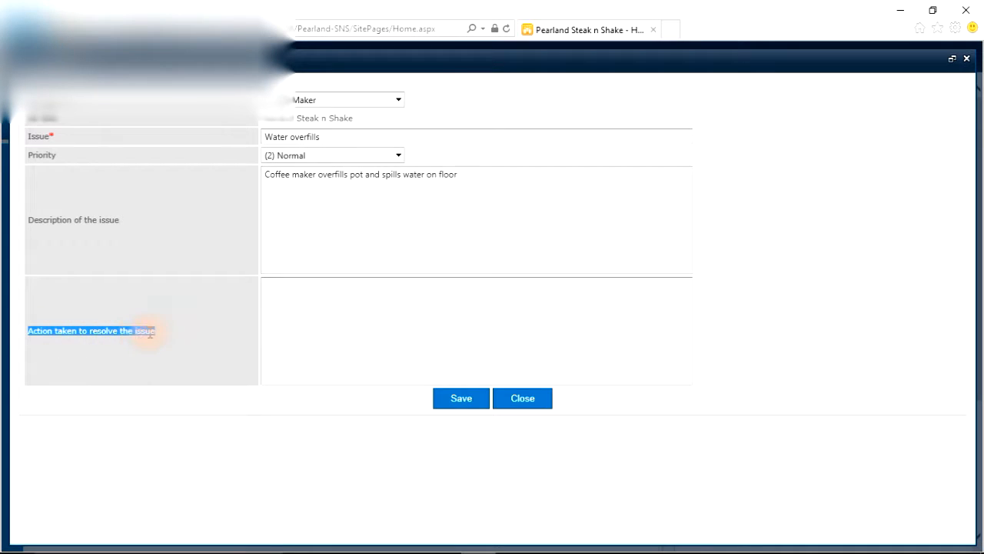
click(203, 332)
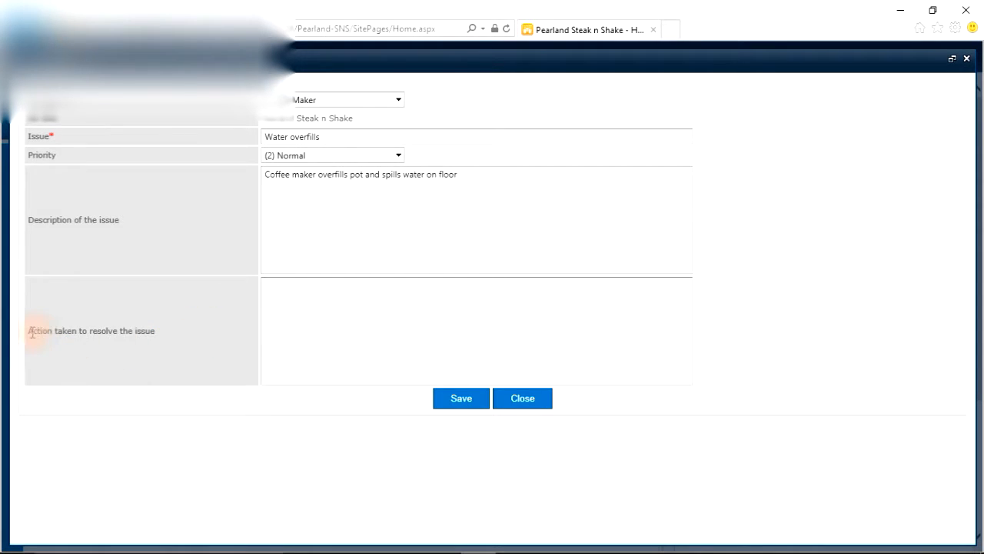
click(288, 283)
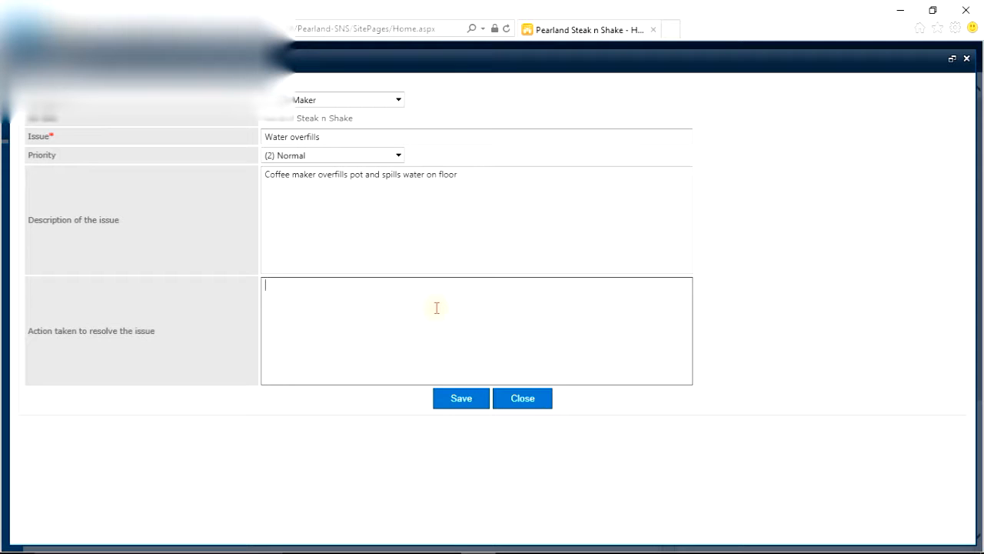
text(Called repair office. Repair person scheduled to come out tomoorw at 9am)
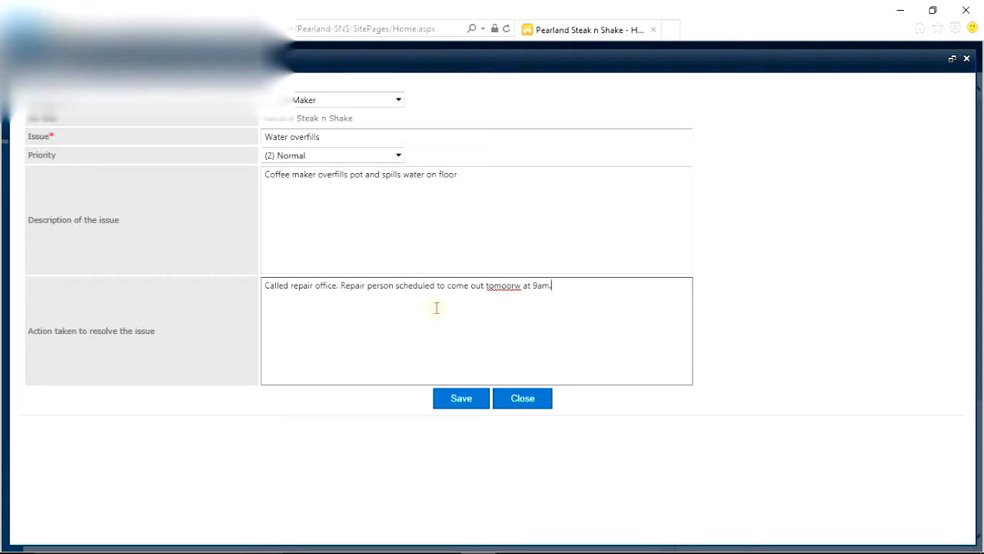
text(.)
click(514, 286)
key(Delete)
text(rr)
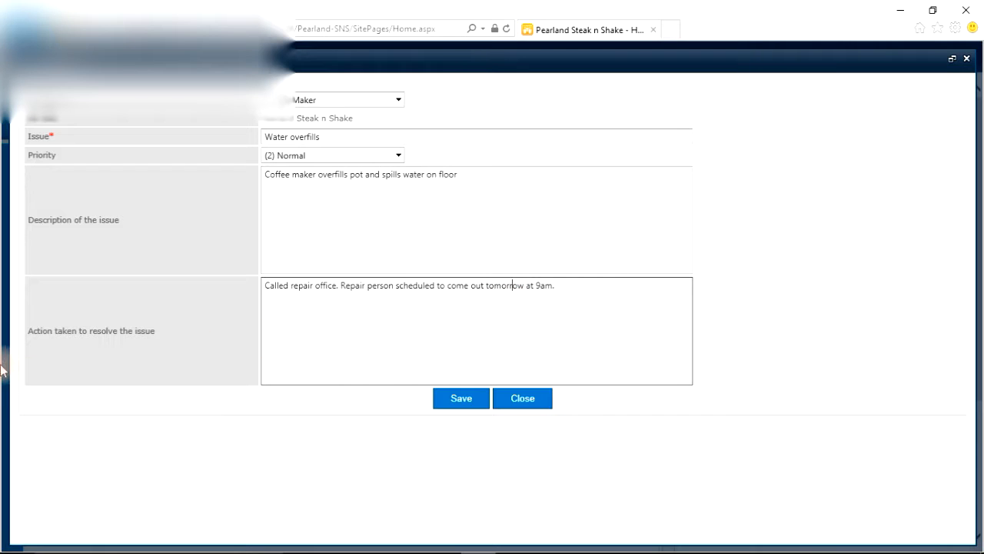
click(459, 400)
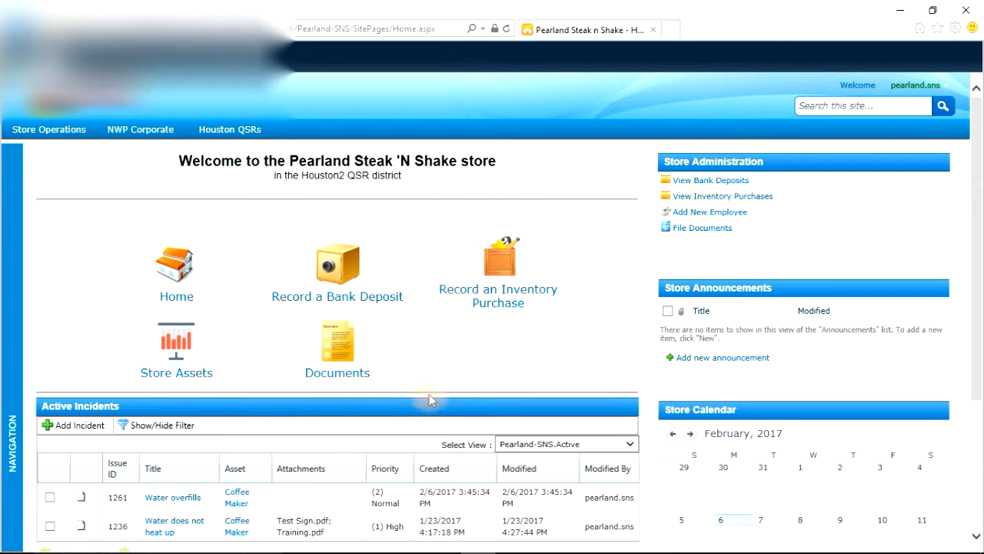
Step: Examine the Water overfills entry in the Active Incidents list, including its created and modified dates
scroll(431, 400, down, 3)
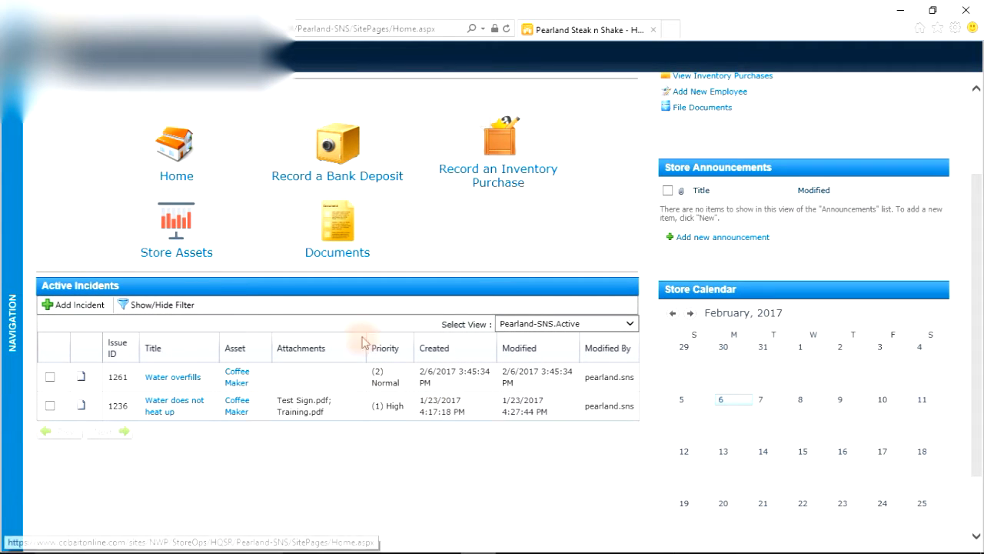
scroll(200, 385, up, 1)
scroll(200, 385, up, 1)
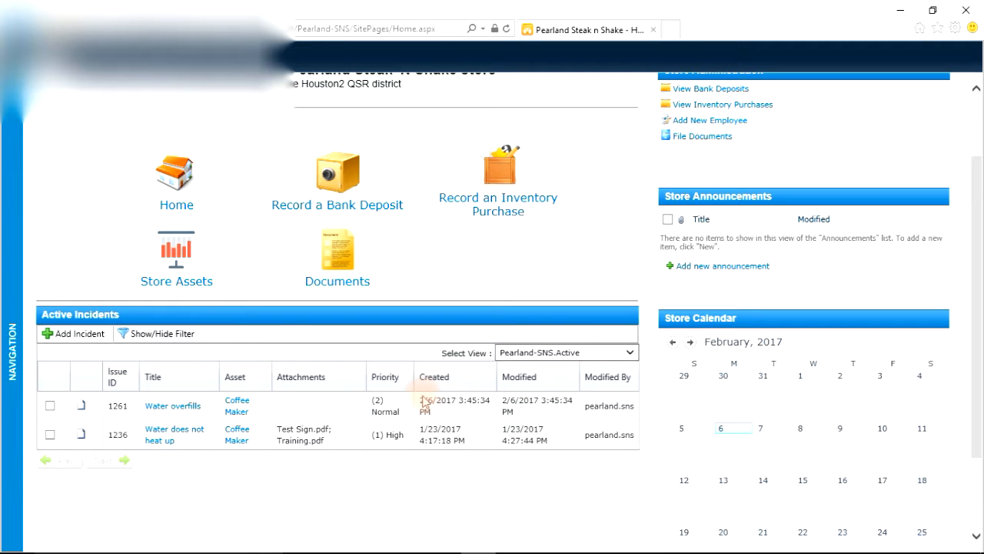
click(504, 404)
drag(536, 406, 550, 420)
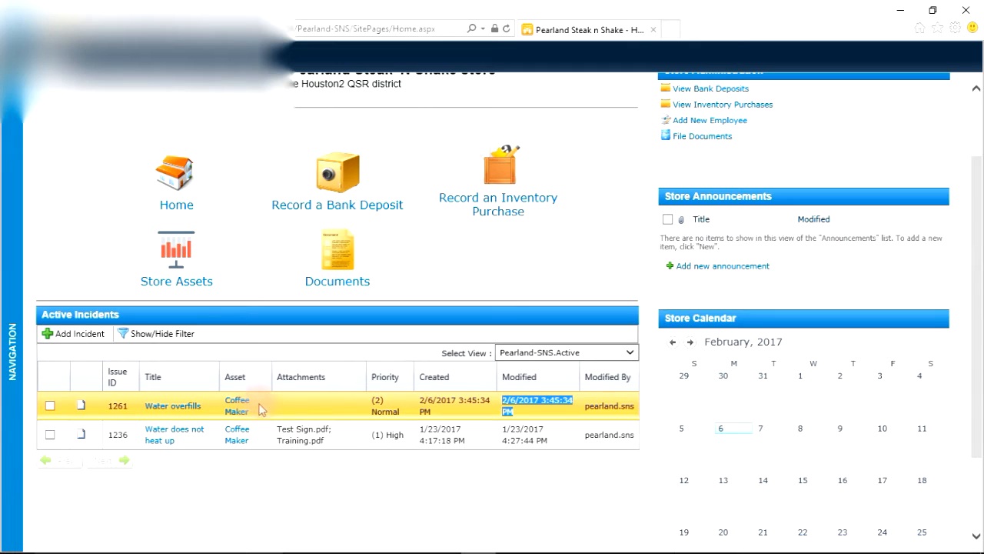
click(464, 486)
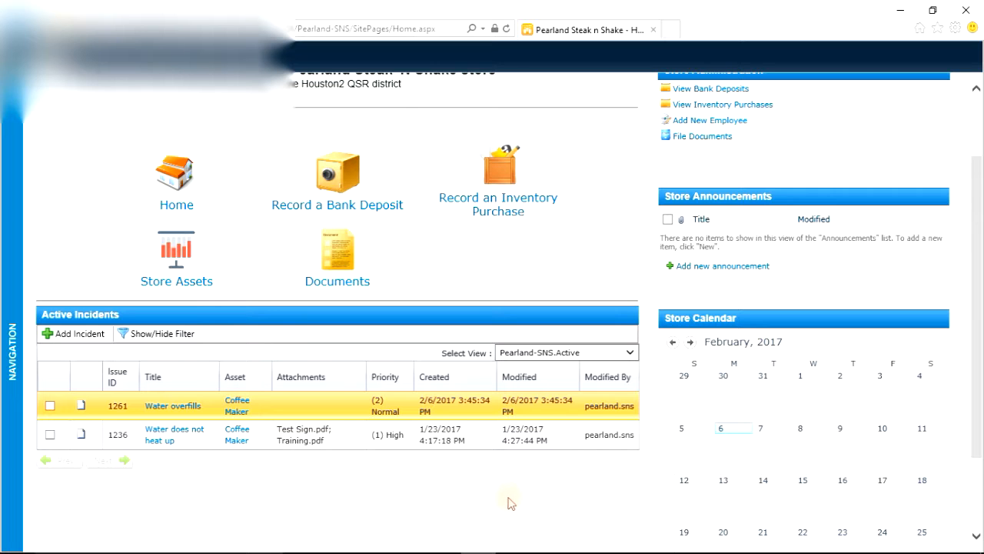
scroll(559, 275, up, 2)
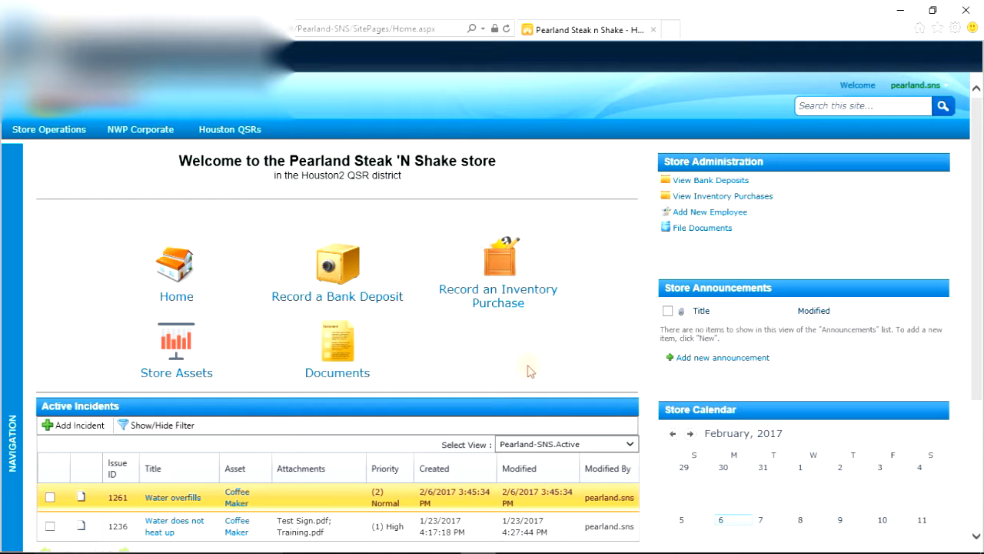
Step: Open the Water overfills incident for editing and review the stamp and text of its existing comment
right_click(262, 498)
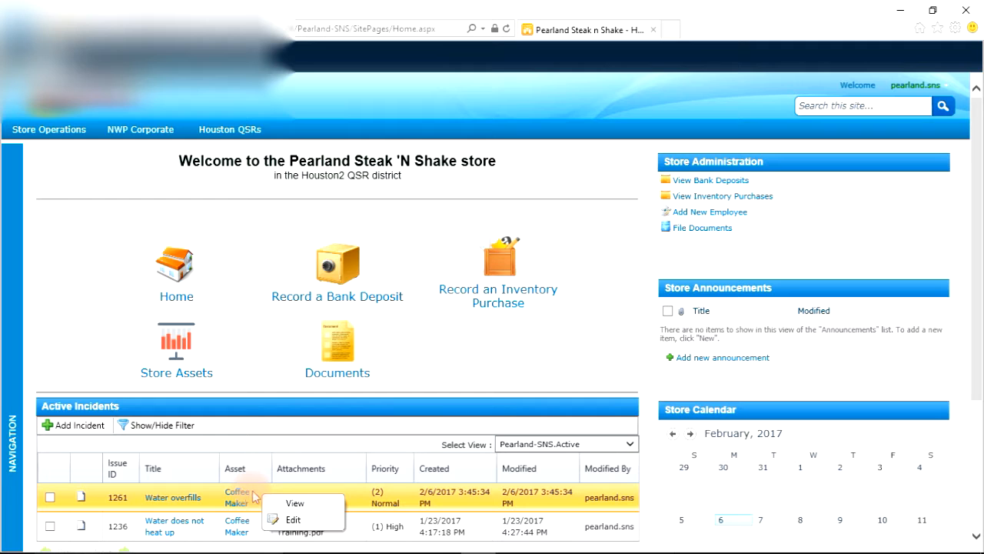
right_click(137, 501)
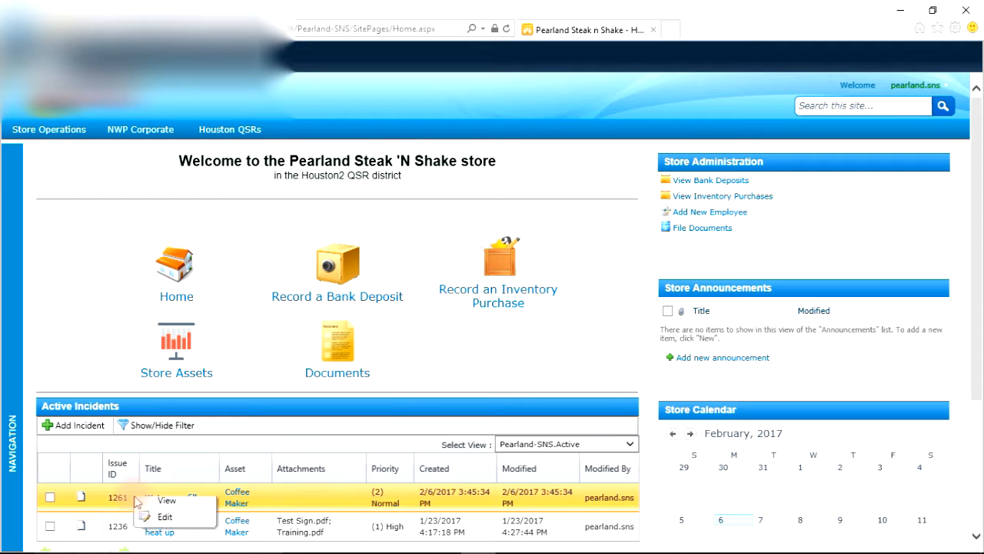
right_click(346, 503)
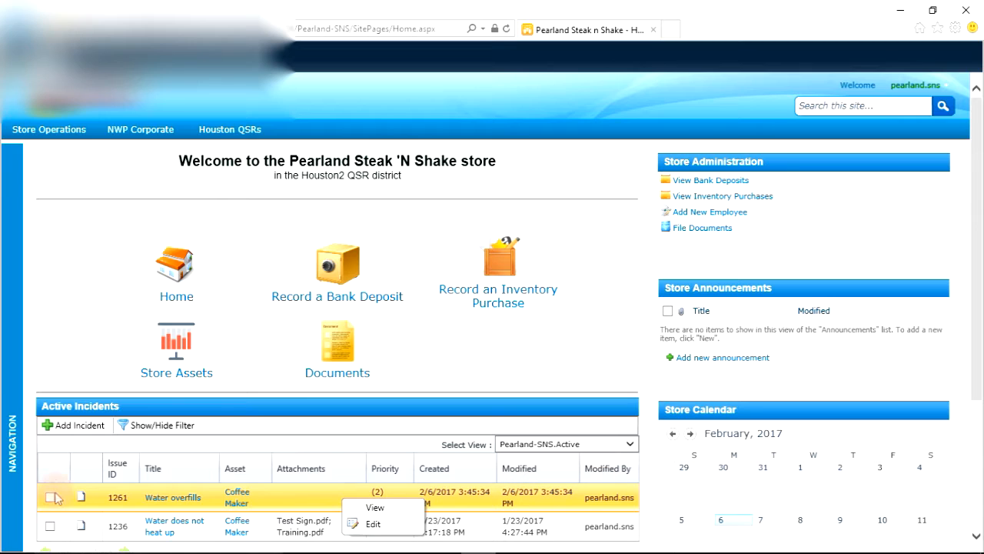
click(373, 525)
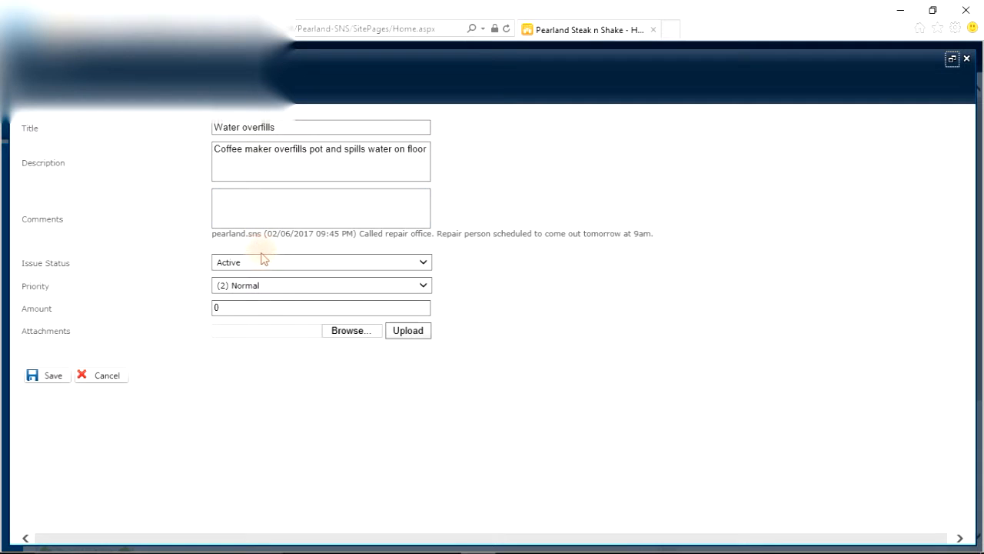
click(220, 192)
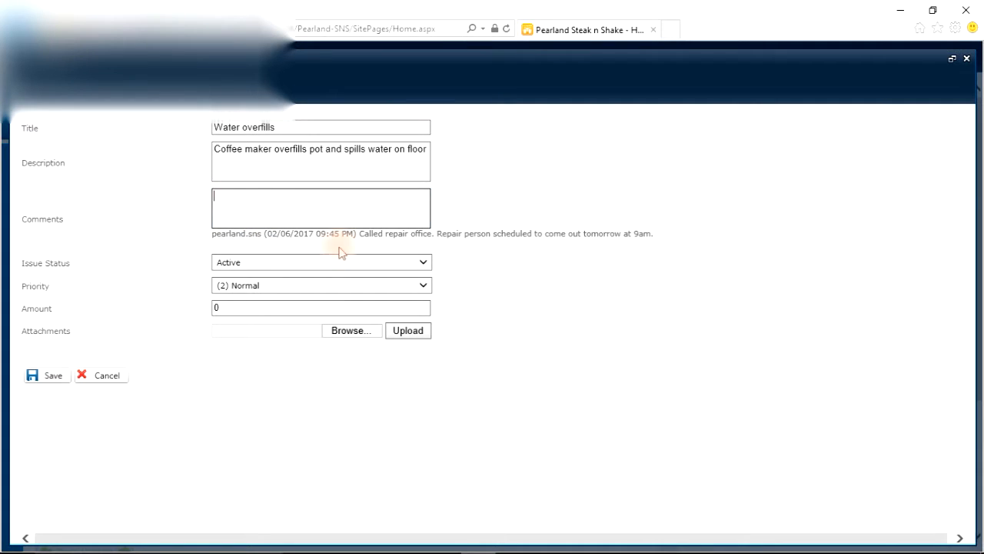
drag(214, 237, 356, 236)
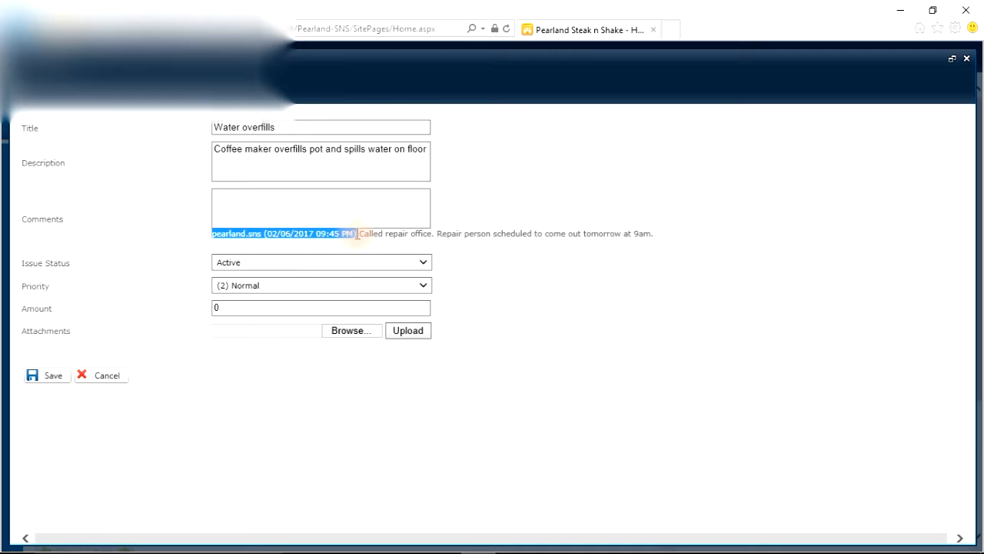
click(361, 237)
drag(389, 238, 640, 238)
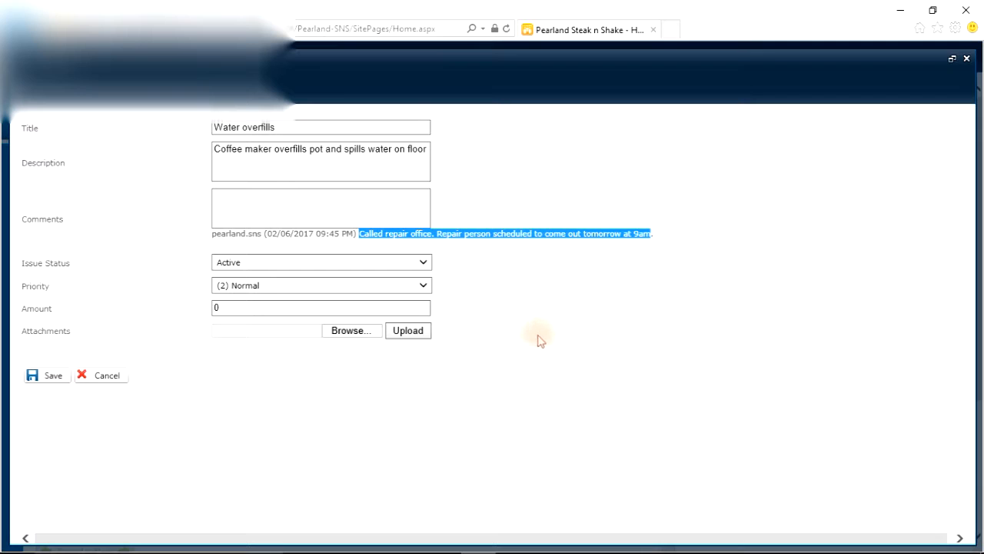
Step: Add the comment "Repairman did not show up. Called office again and they rescheduled for tomorrow at 11am" and save the incident
click(229, 193)
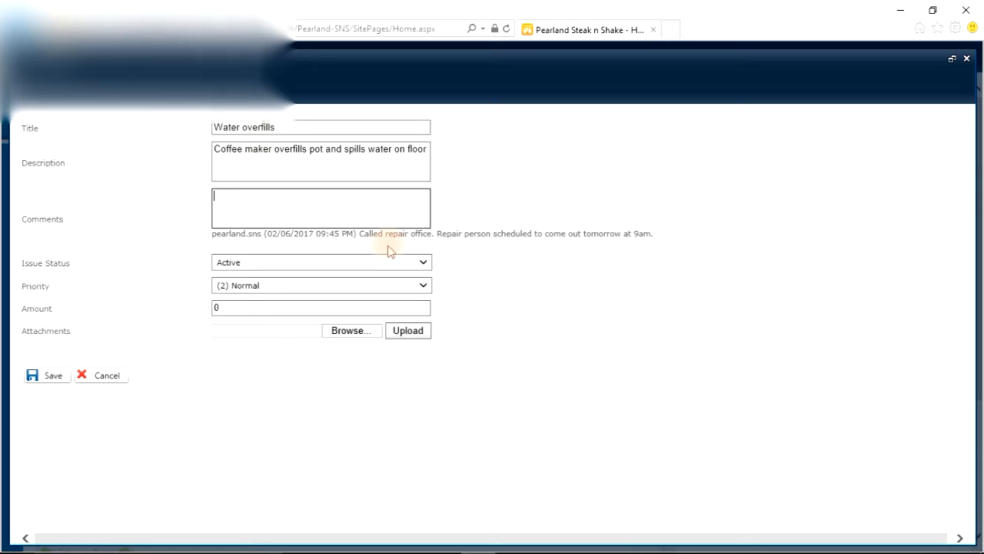
text(c)
key(BackSpace)
text(Re)
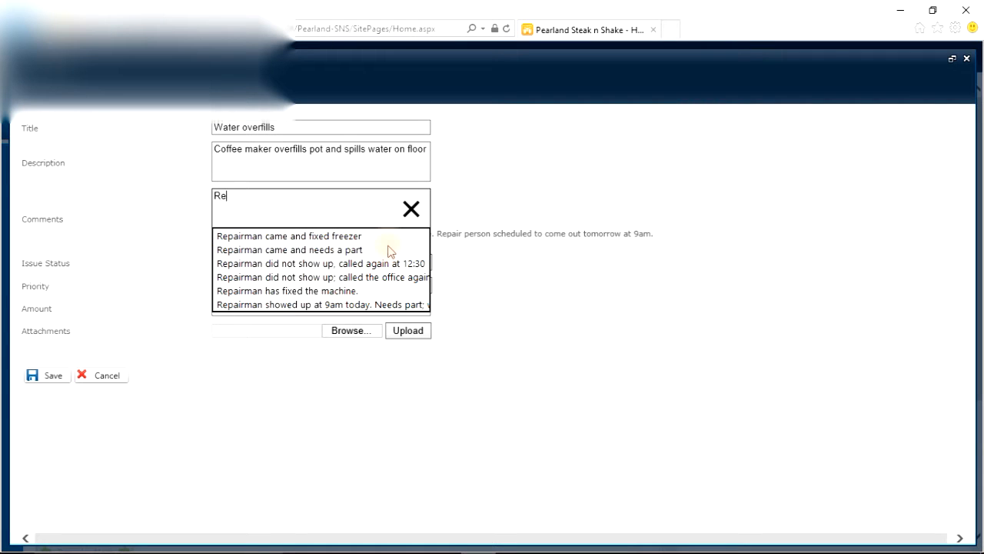
text(pairman did)
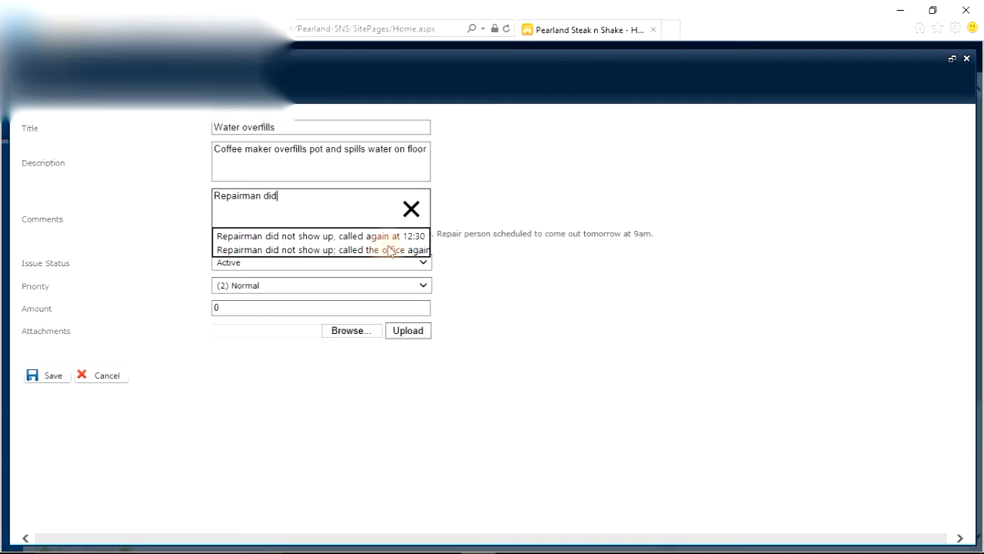
text( not show up. Called )
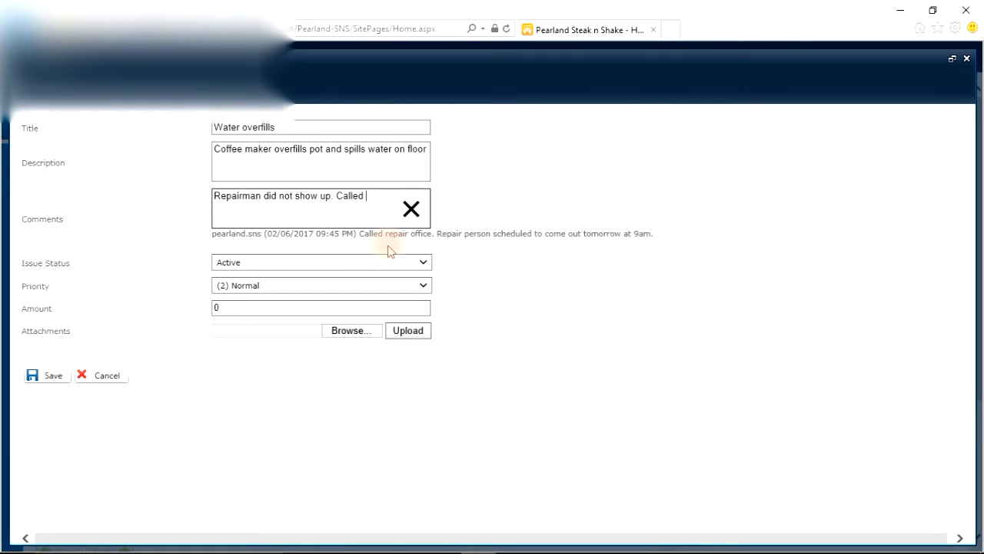
text(office again)
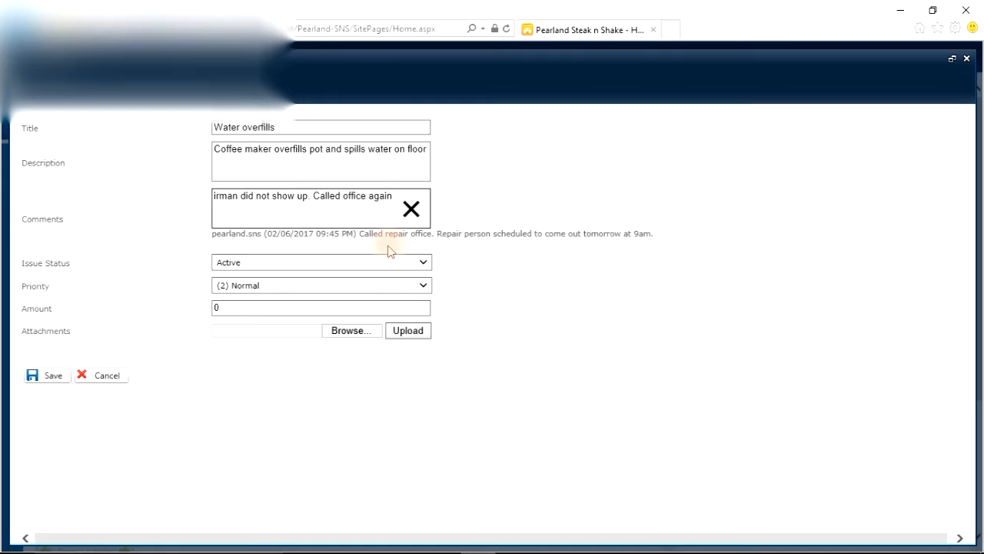
text( and they re)
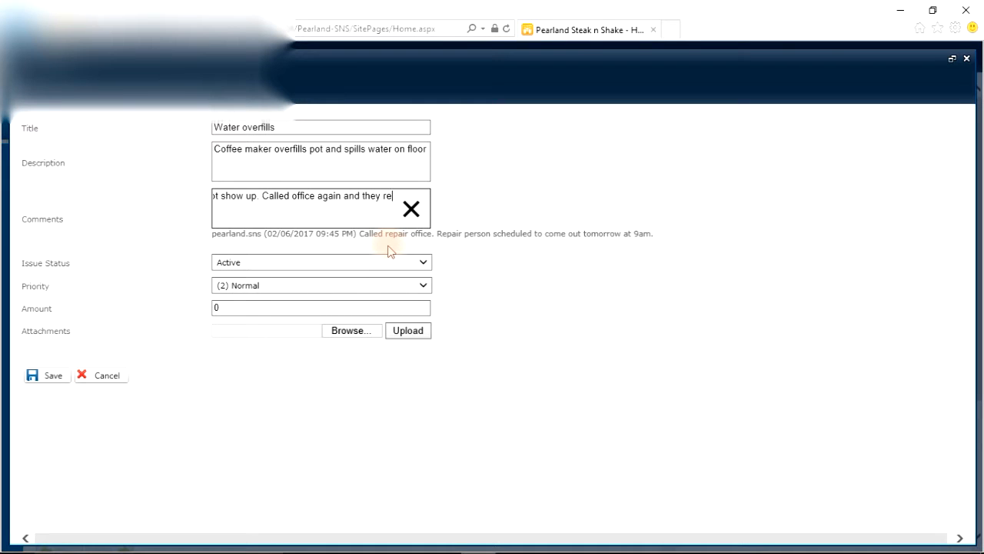
text(sche)
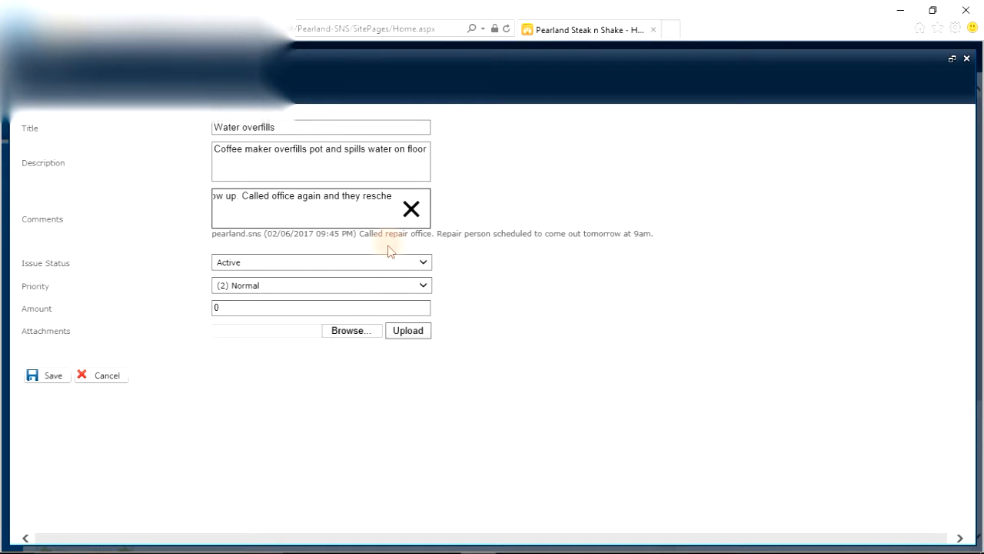
text(duled for tomo)
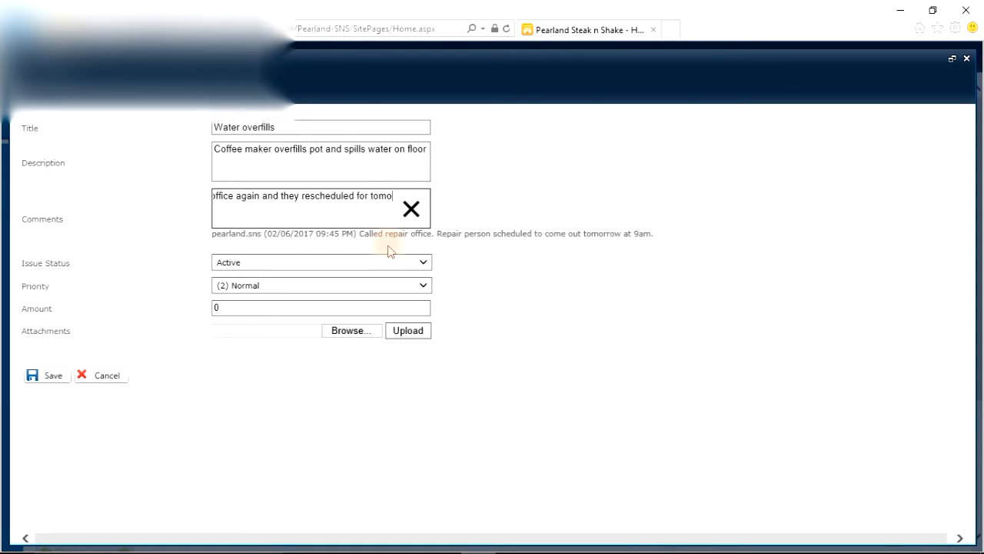
text(rro)
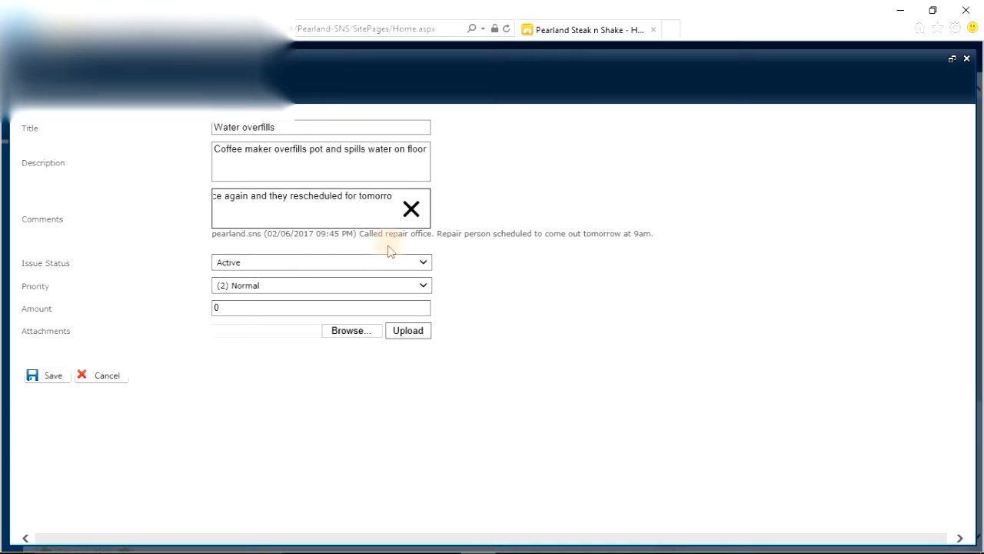
text(w at 11am)
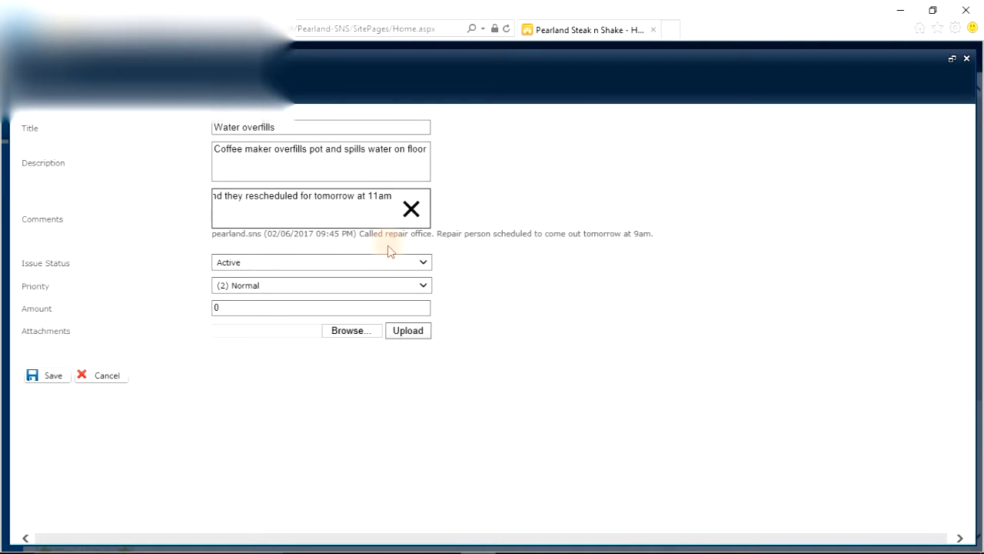
click(48, 379)
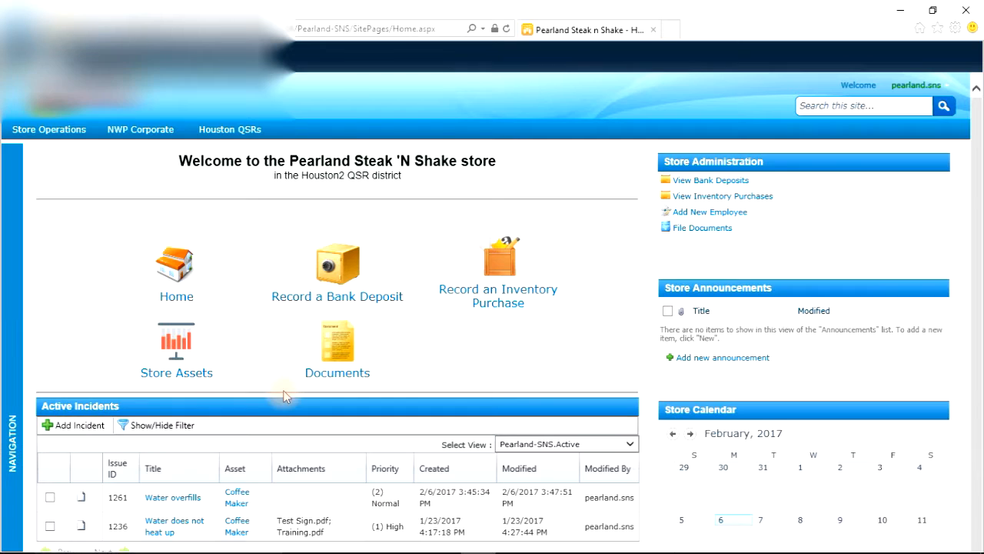
Step: View the Water overfills incident read-only, review its newest comment, and close the view
scroll(282, 395, down, 3)
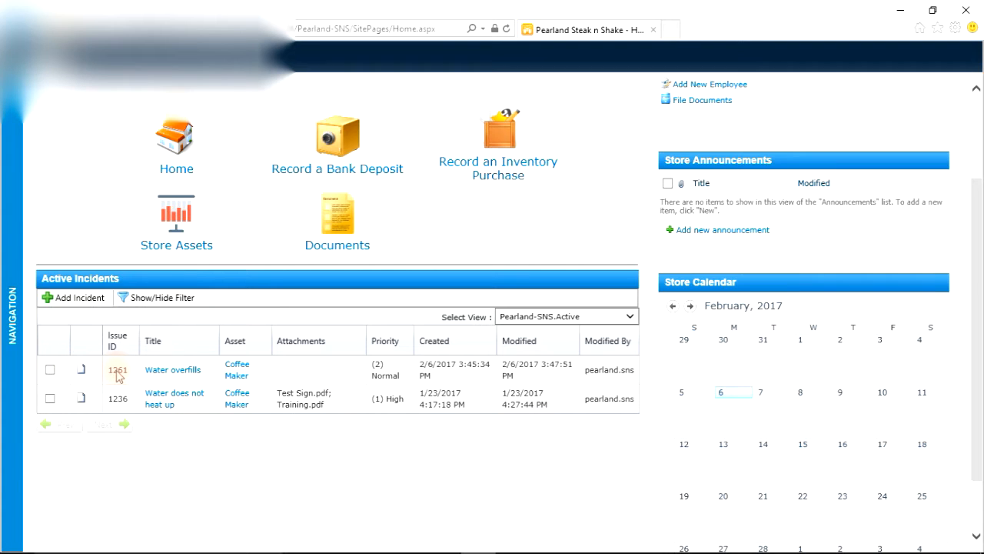
right_click(262, 376)
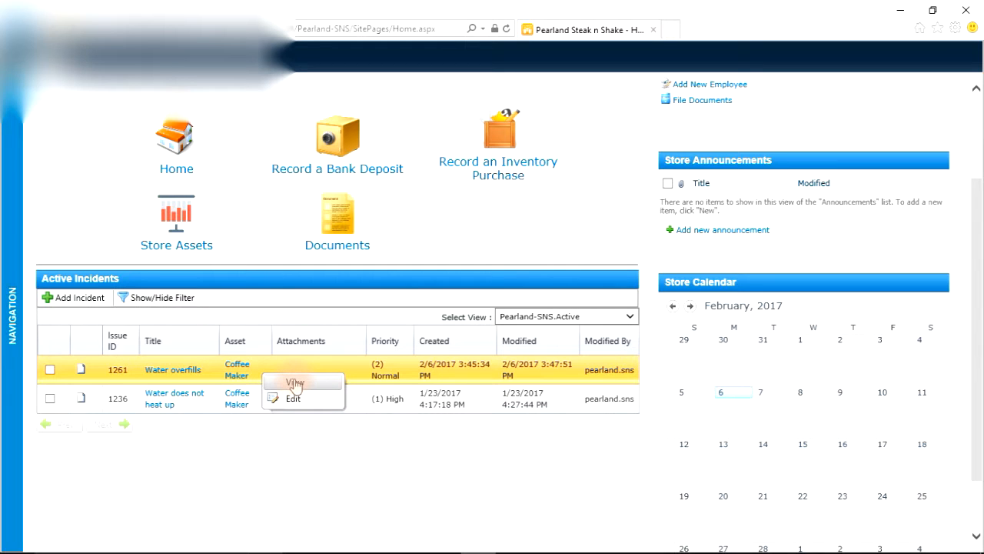
click(295, 382)
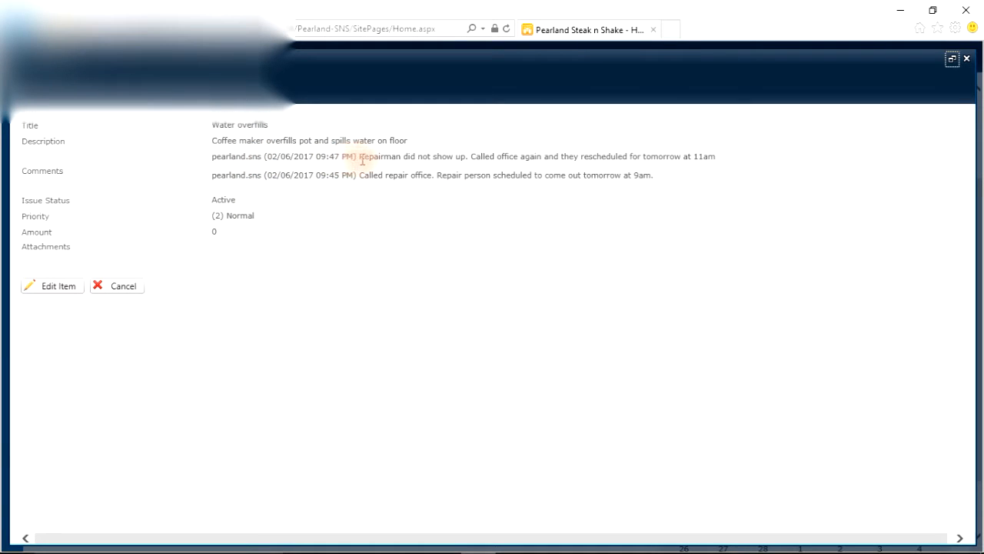
drag(358, 159, 733, 156)
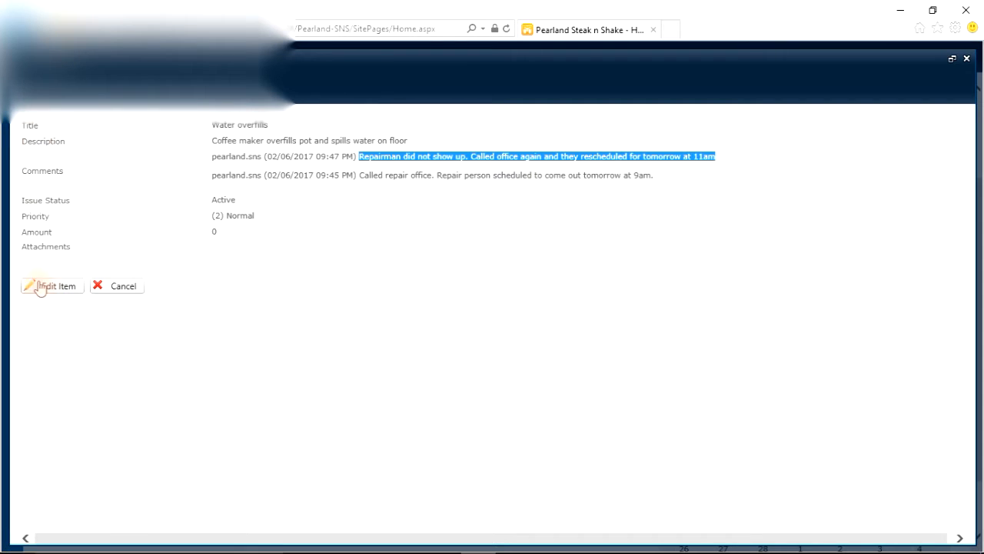
click(123, 287)
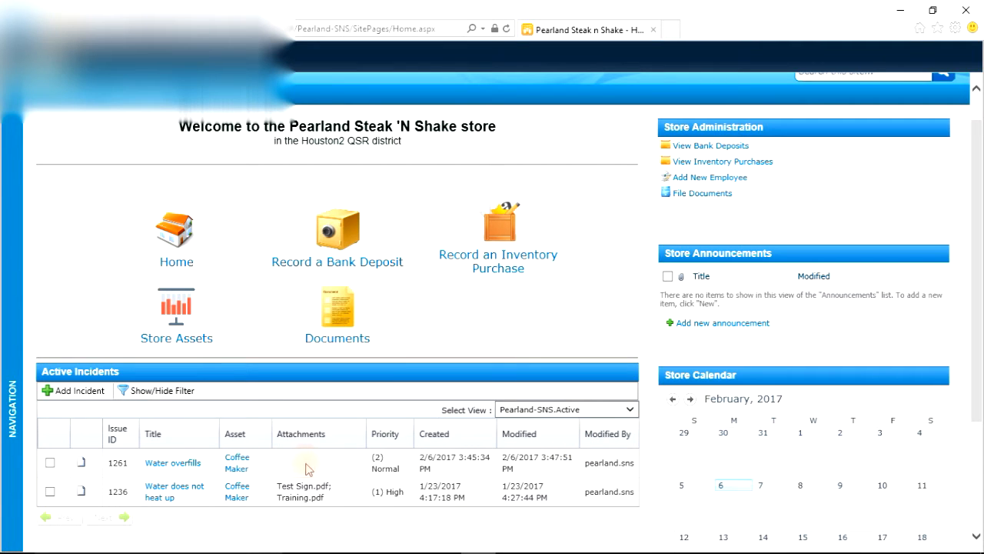
Step: Edit the Water overfills incident, add the comment "Repairman showed up; needs part; will come backup tomorrow." and save it
right_click(266, 469)
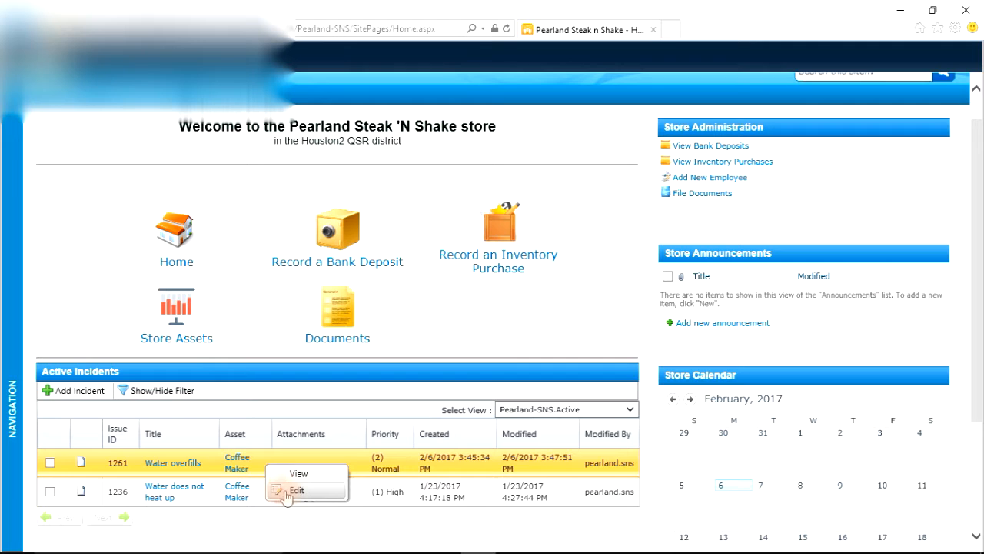
click(288, 492)
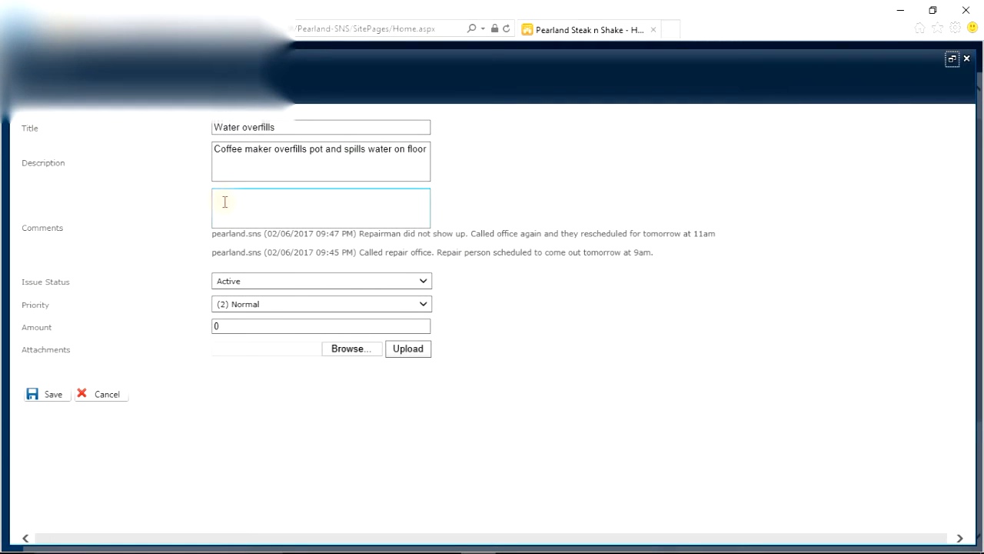
click(222, 199)
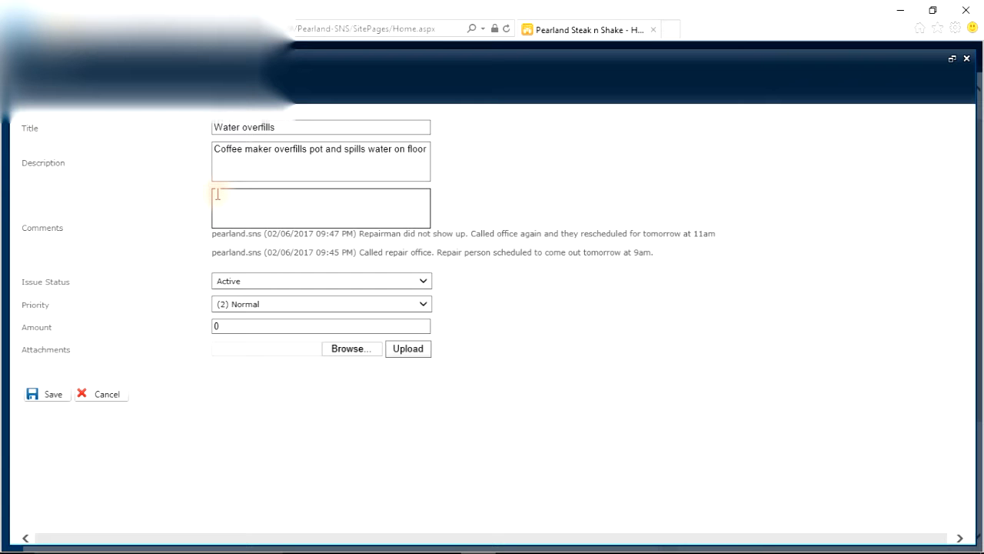
text(Reapirman)
key(BackSpace)
text(pairman sh)
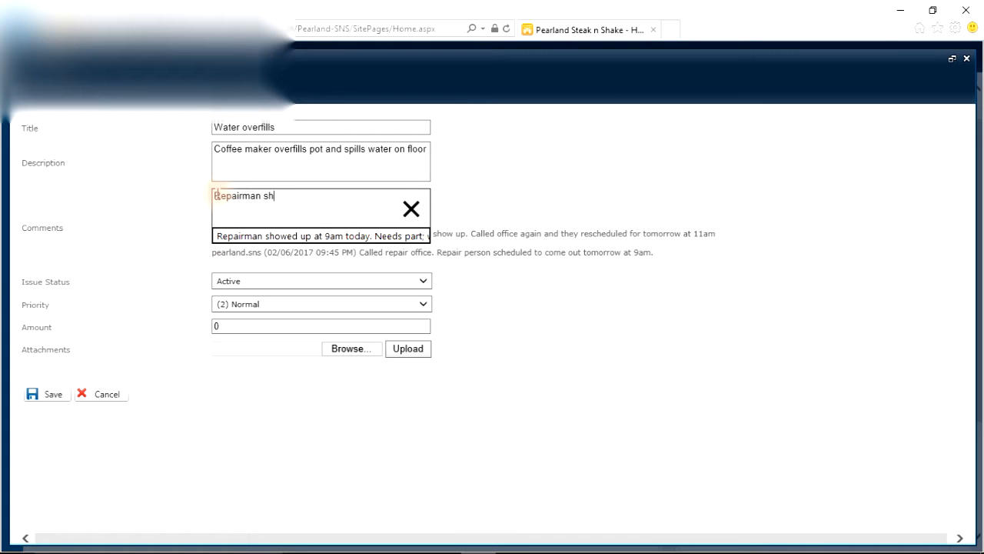
text(owed up: needs part; will come b)
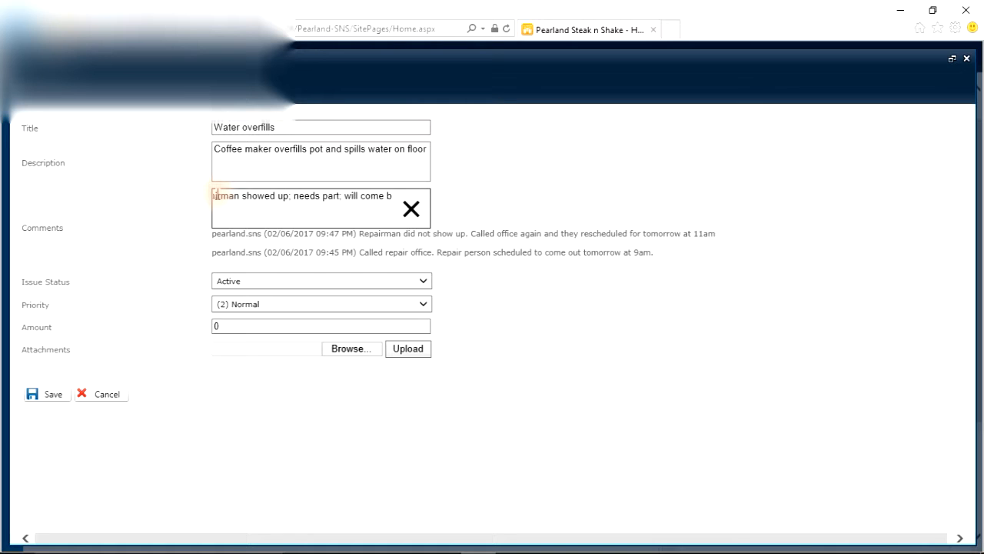
text(ackup tomorrow.)
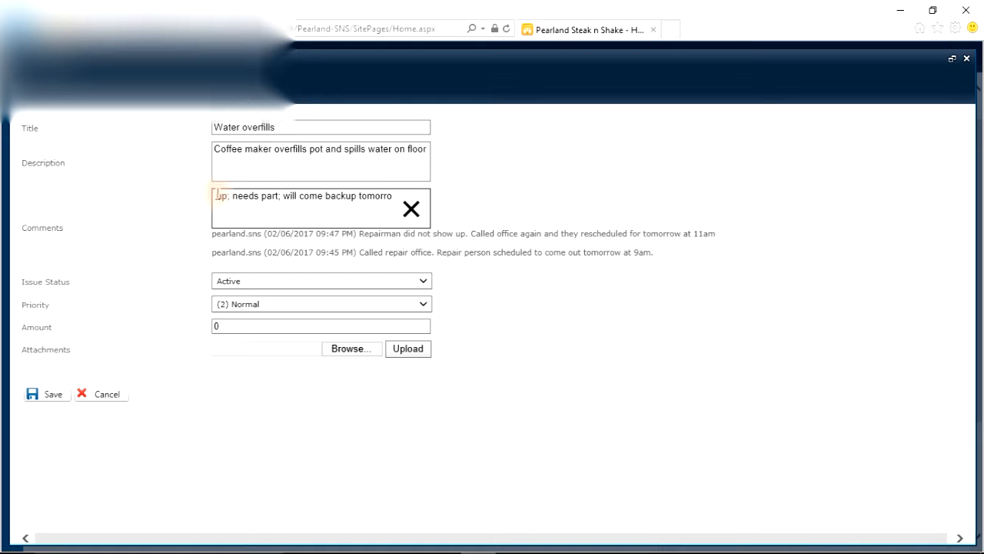
click(46, 394)
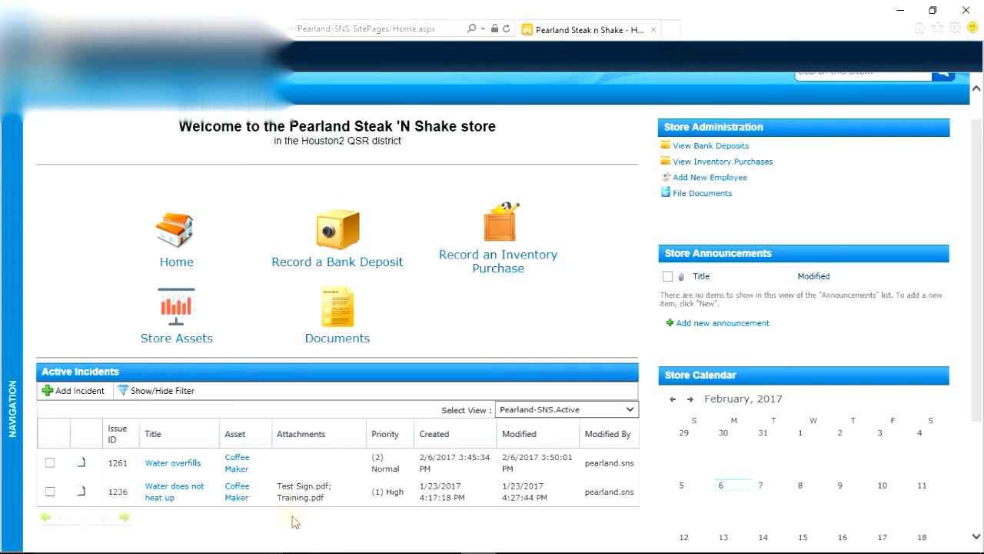
Step: Reopen the Water overfills incident for editing and enter the comment "Coffee maker fixed."
click(258, 462)
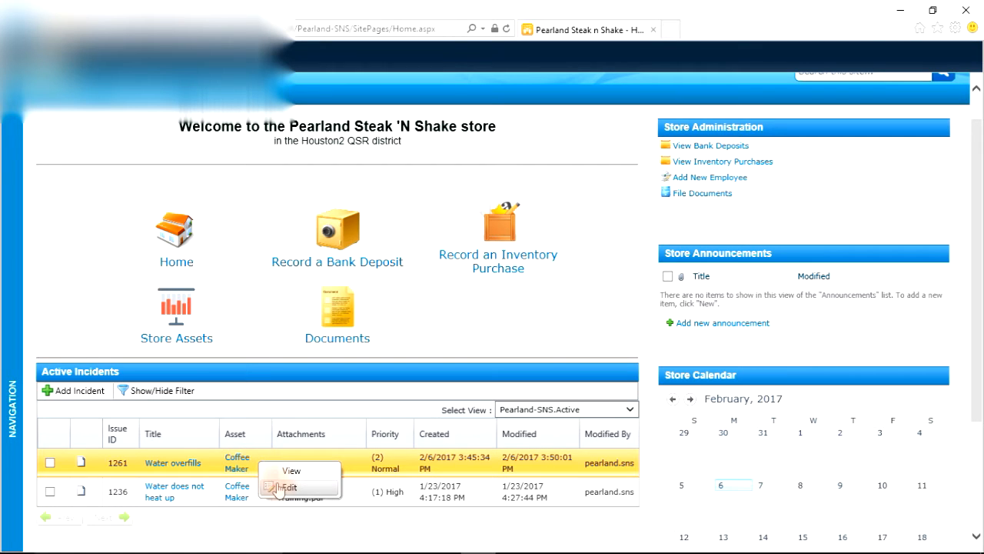
click(286, 488)
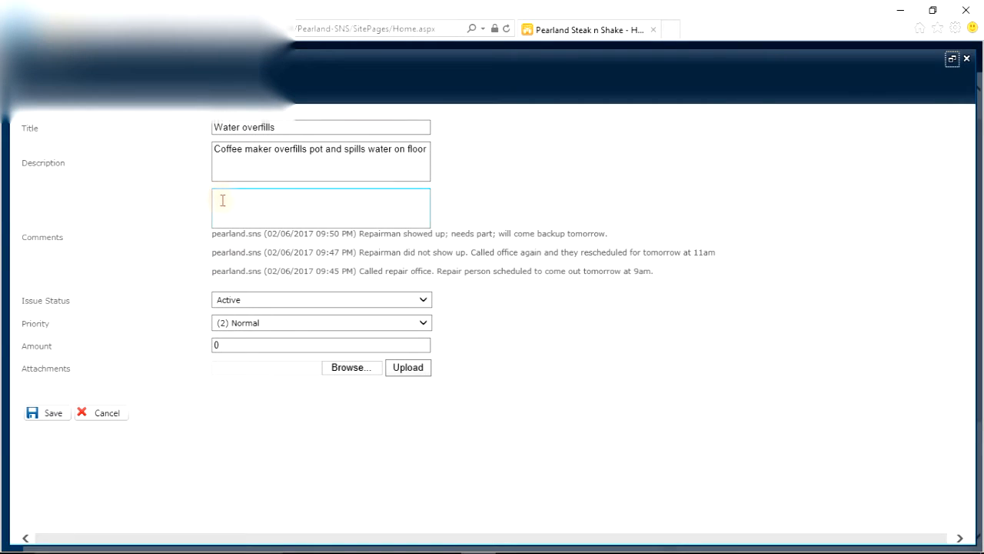
click(223, 200)
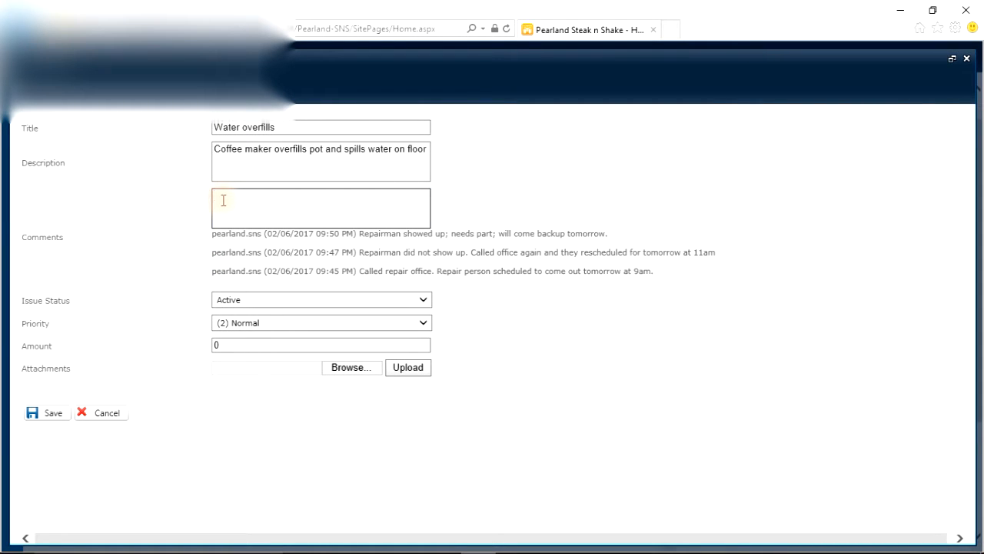
text(Cofffe maker fixed.)
click(238, 196)
text(er fixed.)
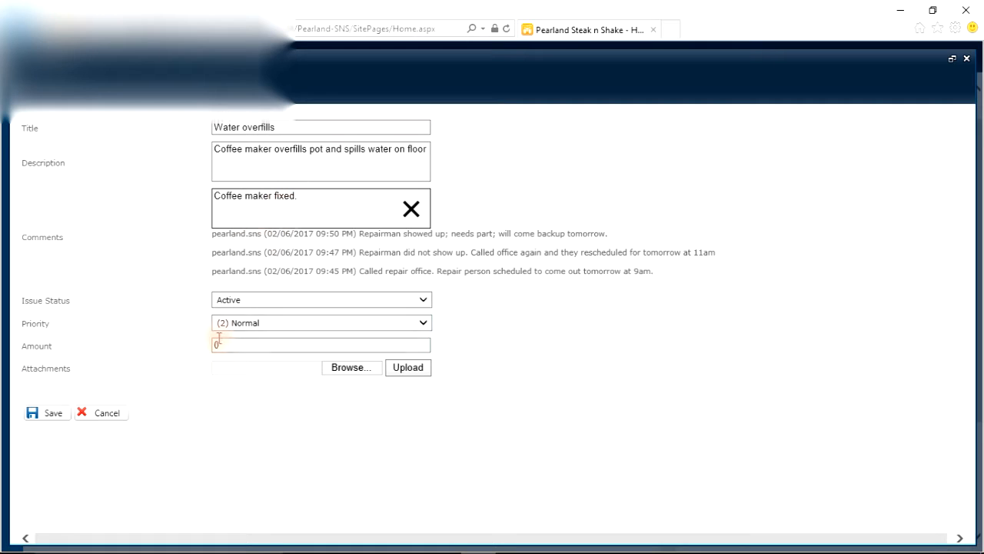
Step: Set the incident's issue status to Resolved and its amount to 172.00
drag(9, 300, 71, 300)
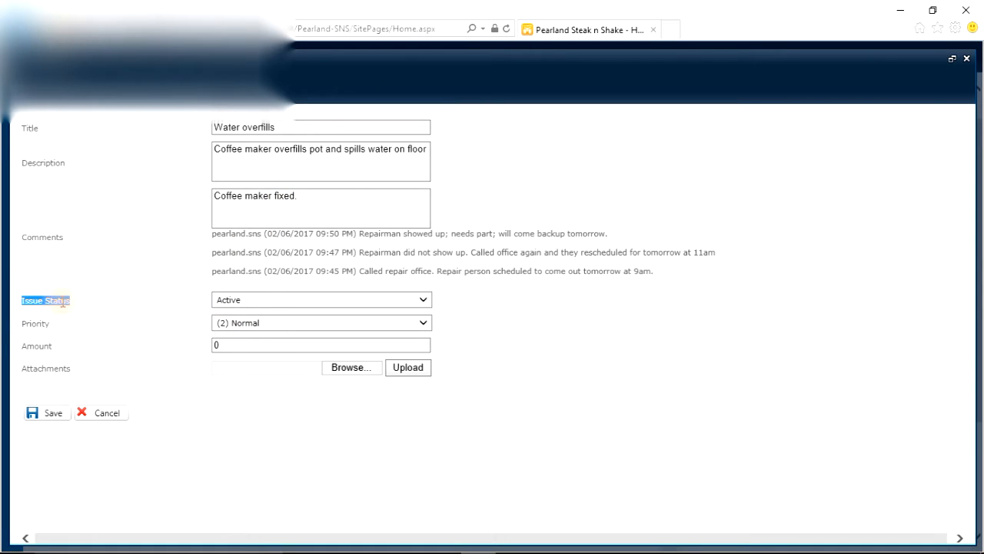
click(255, 301)
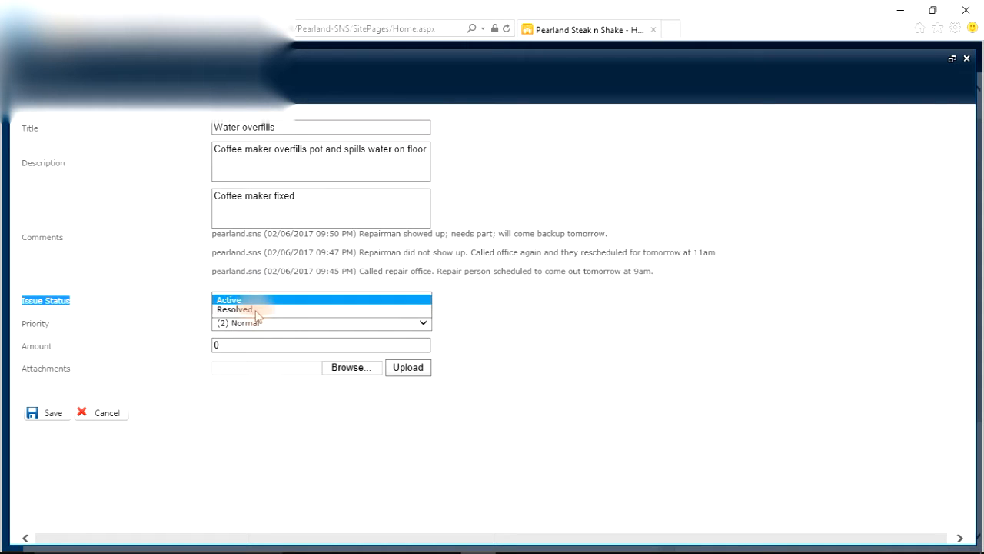
click(253, 309)
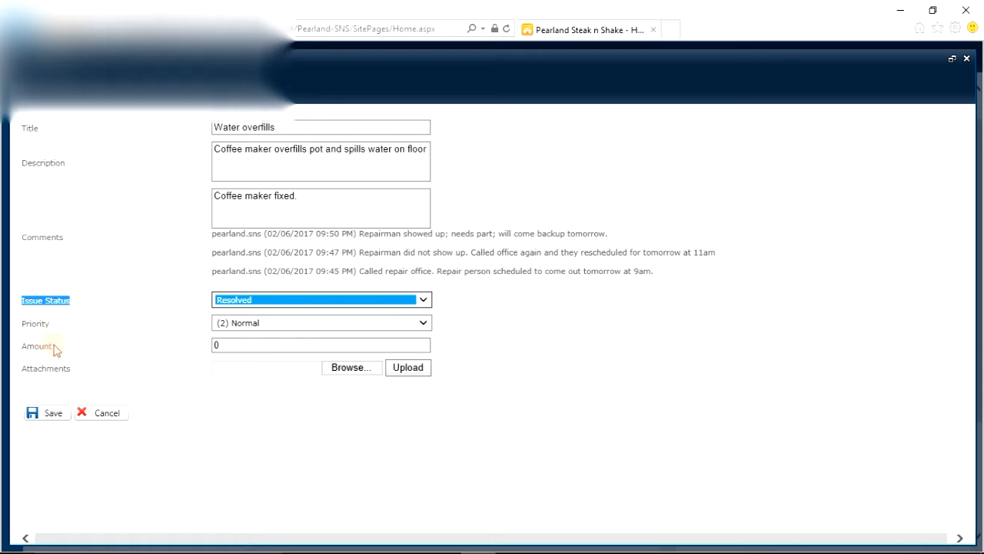
click(225, 345)
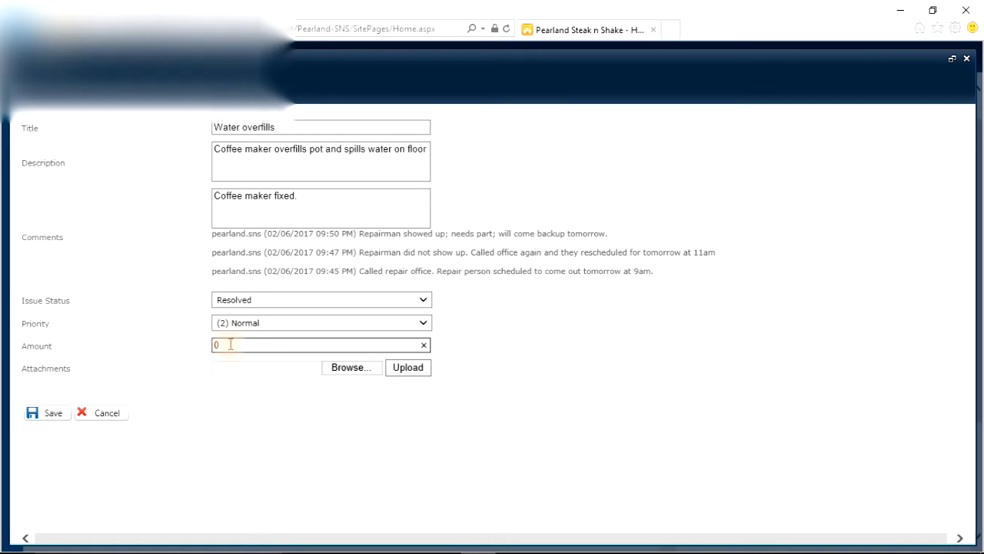
double_click(208, 342)
text(172.00)
click(71, 368)
drag(44, 368, 21, 368)
click(97, 374)
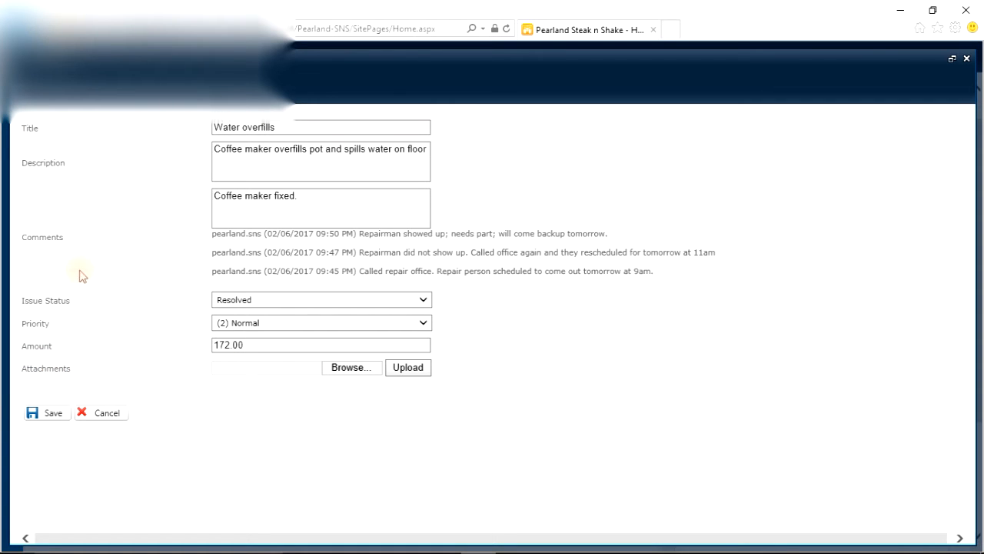
Step: Attach Test Sign.pdf from the Documents folder to the Water overfills incident, upload it and save the incident
click(347, 367)
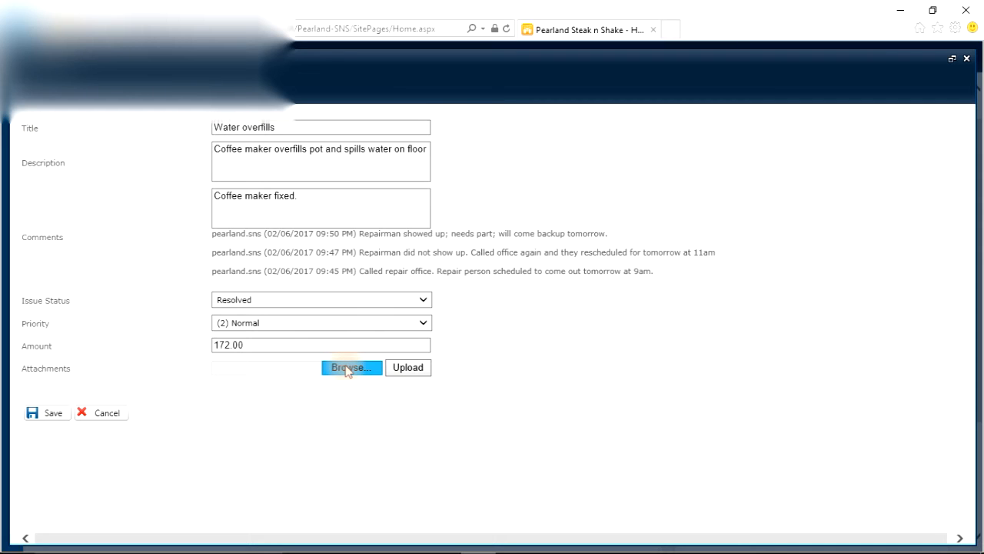
click(346, 368)
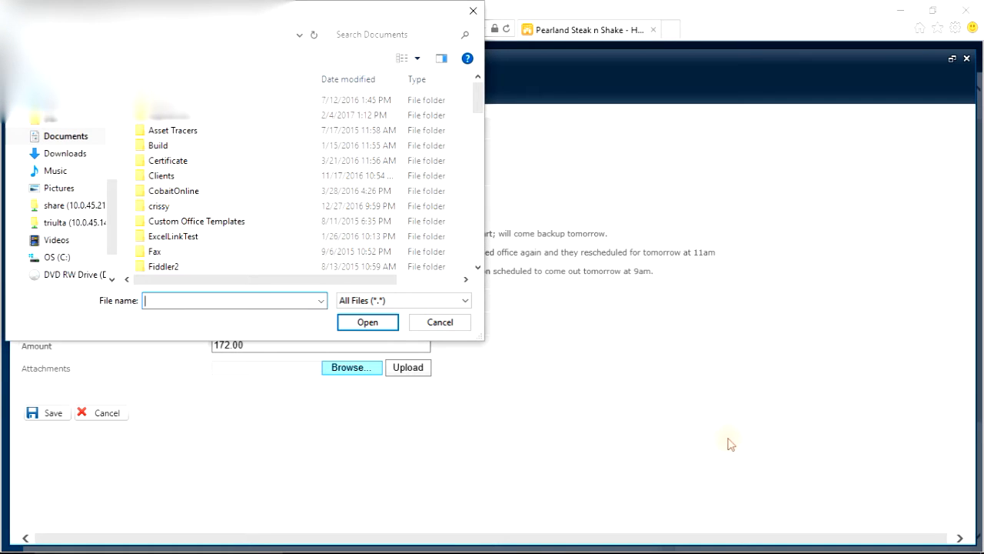
drag(474, 96, 474, 261)
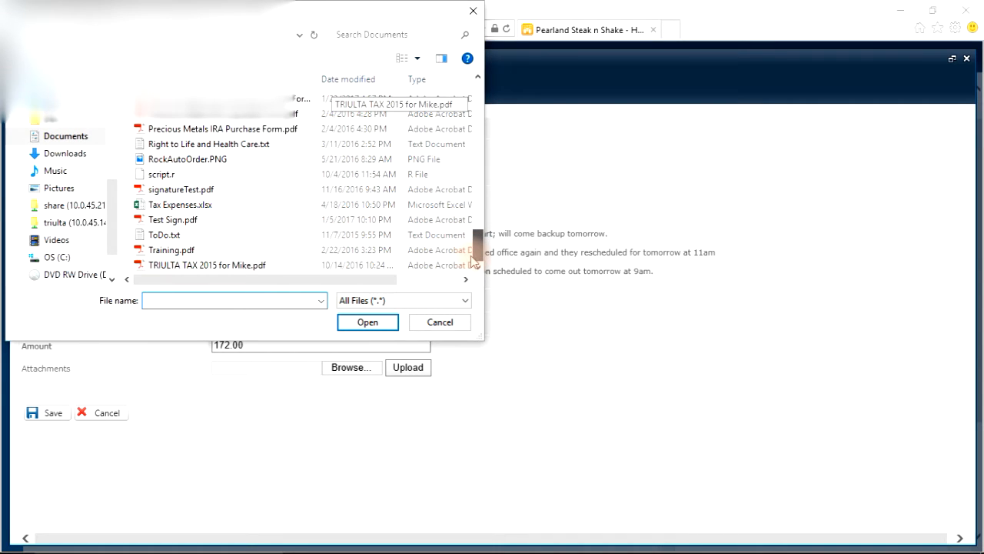
click(172, 219)
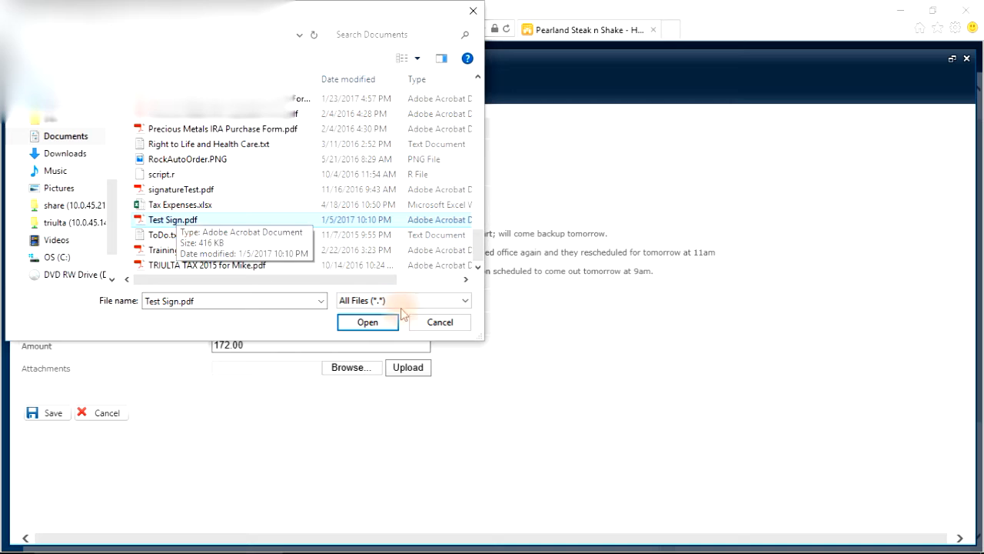
click(358, 323)
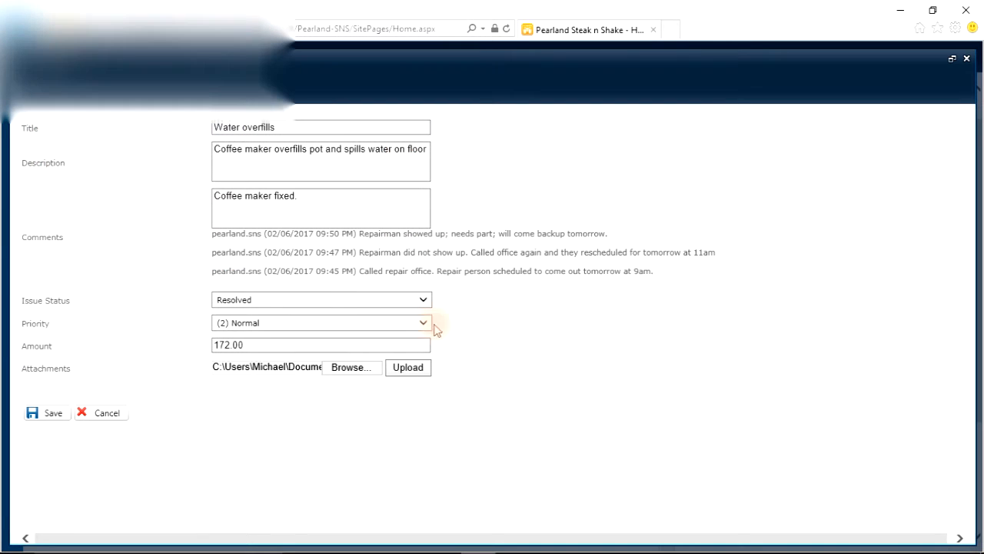
click(214, 367)
click(261, 367)
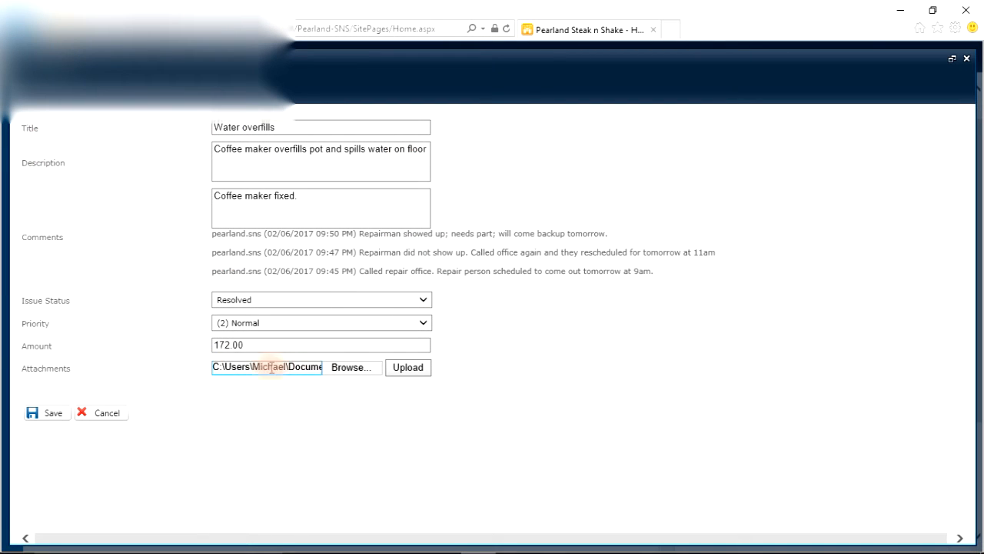
click(408, 368)
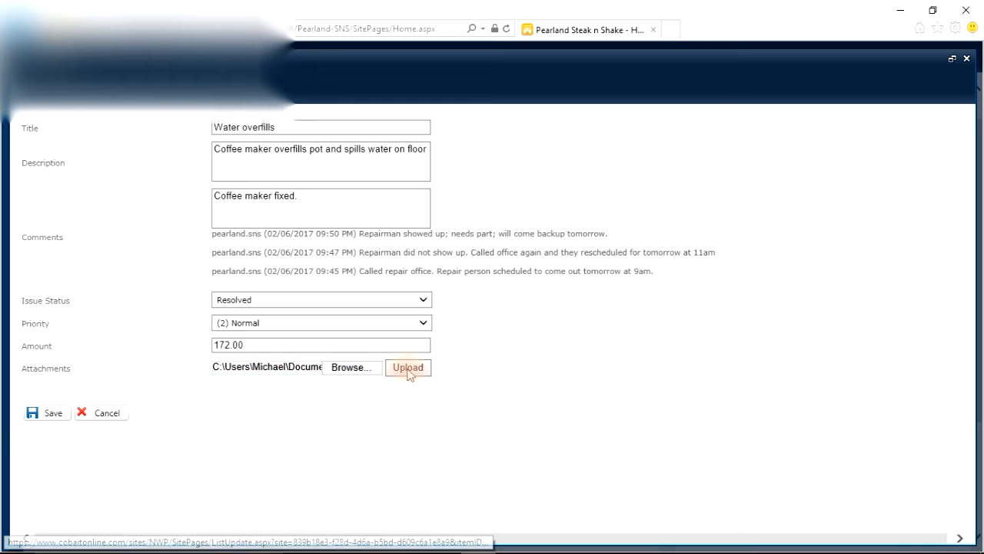
click(409, 368)
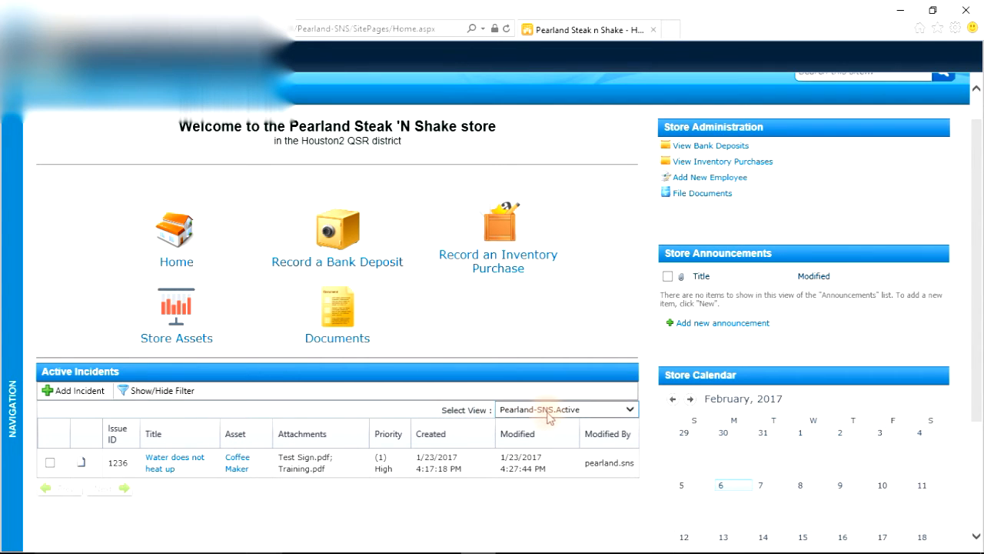
Step: Switch the incident list to the Pearland-SNS.Nonactive view and look through the incidents listed there
click(633, 411)
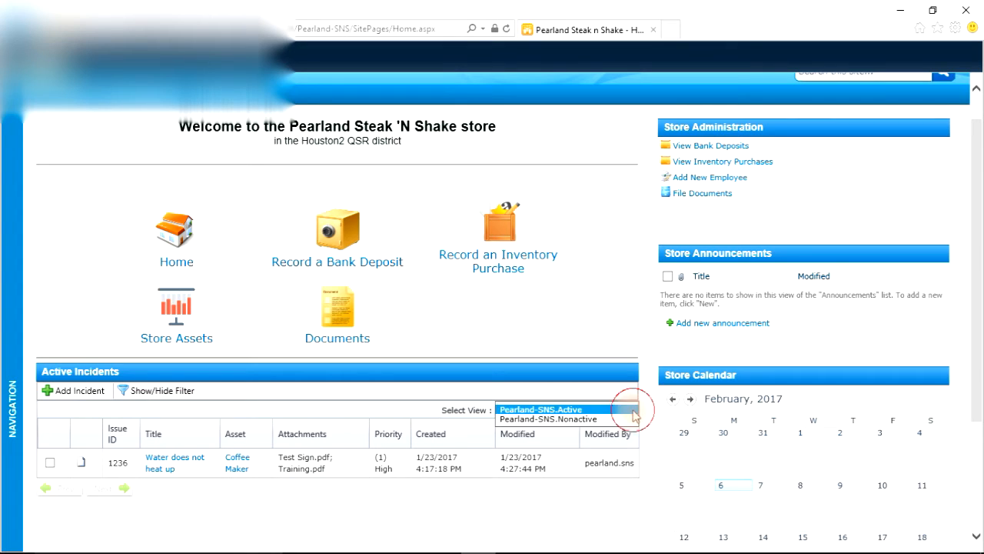
click(523, 420)
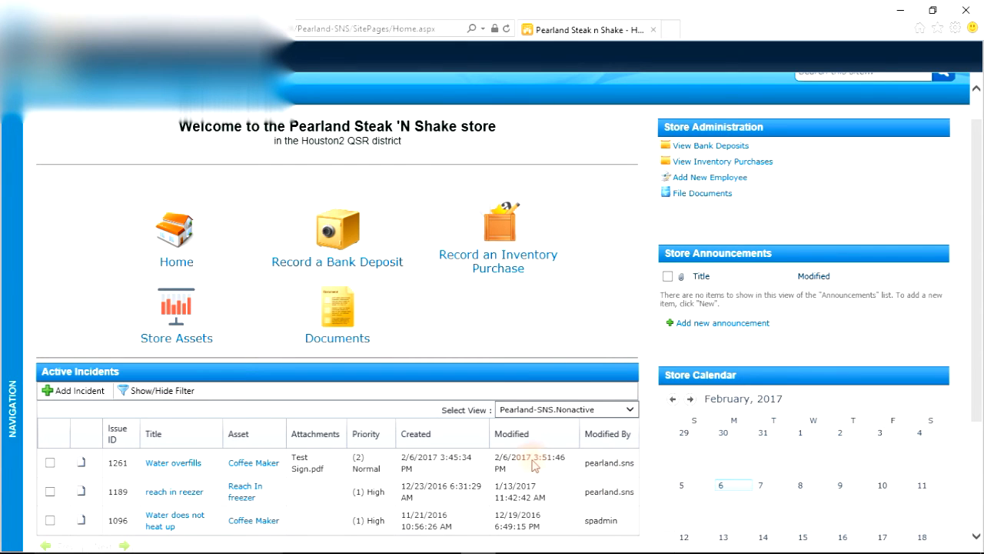
scroll(536, 465, down, 3)
scroll(535, 465, up, 1)
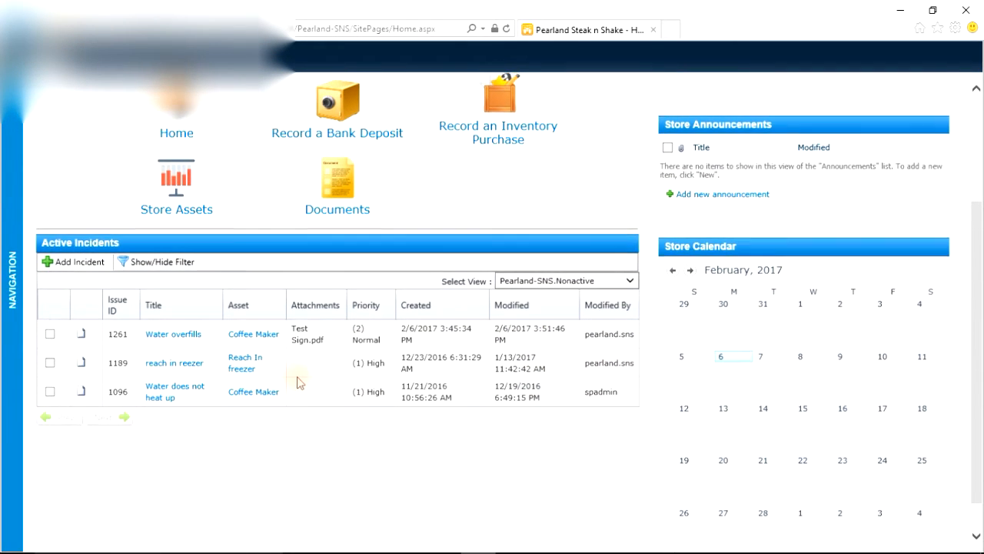
scroll(293, 361, up, 3)
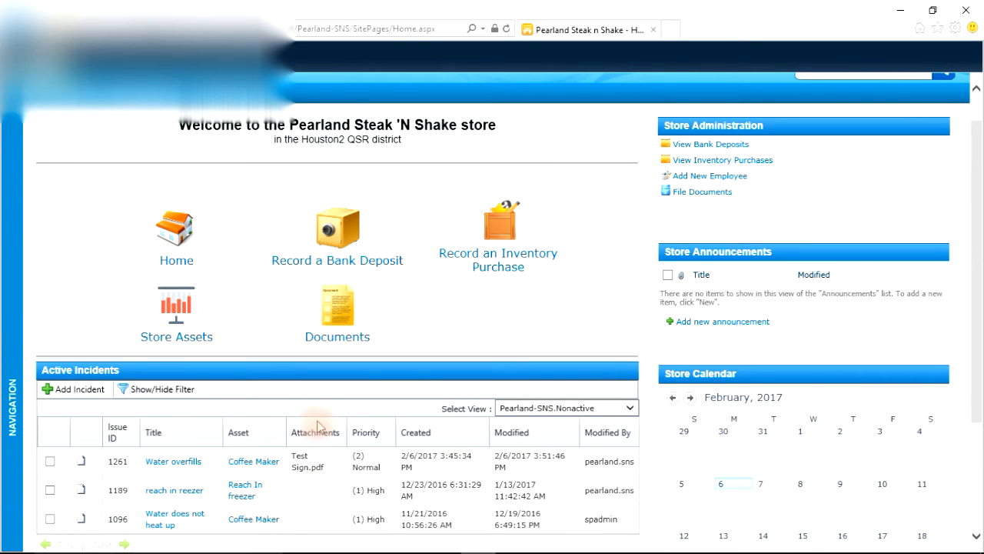
Step: View the Water overfills incident read-only, review its title, description, comments, issue status and amount, and close the view
right_click(211, 463)
click(233, 474)
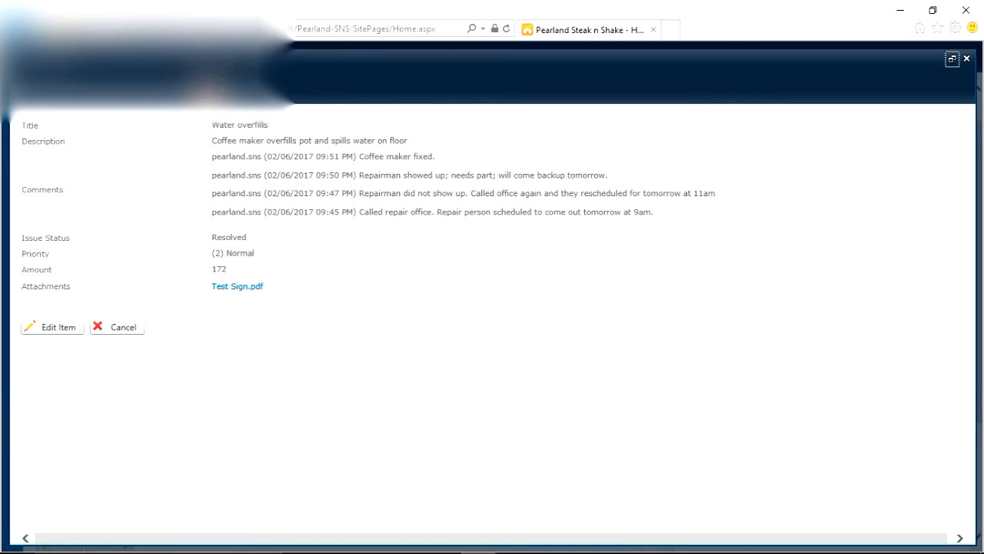
drag(212, 124, 268, 126)
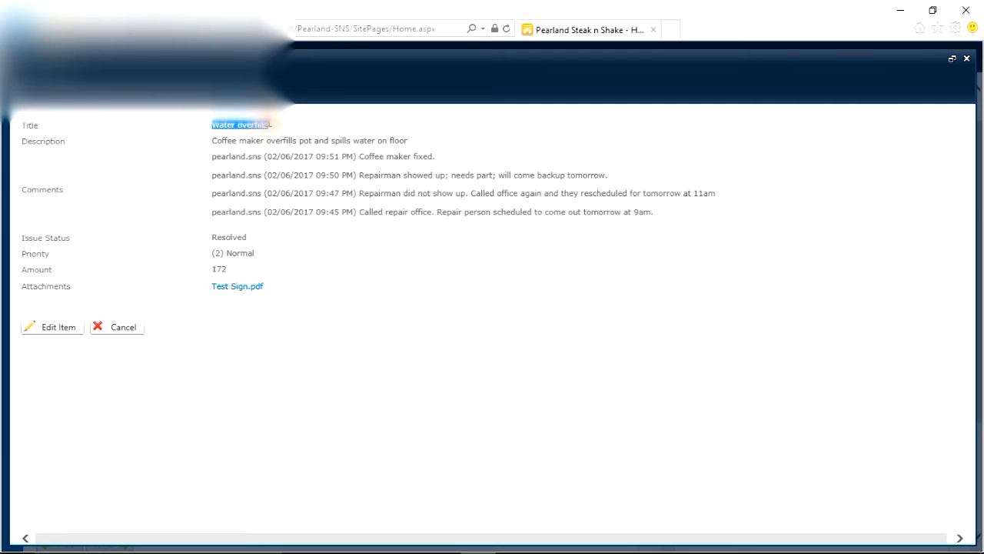
drag(213, 141, 405, 139)
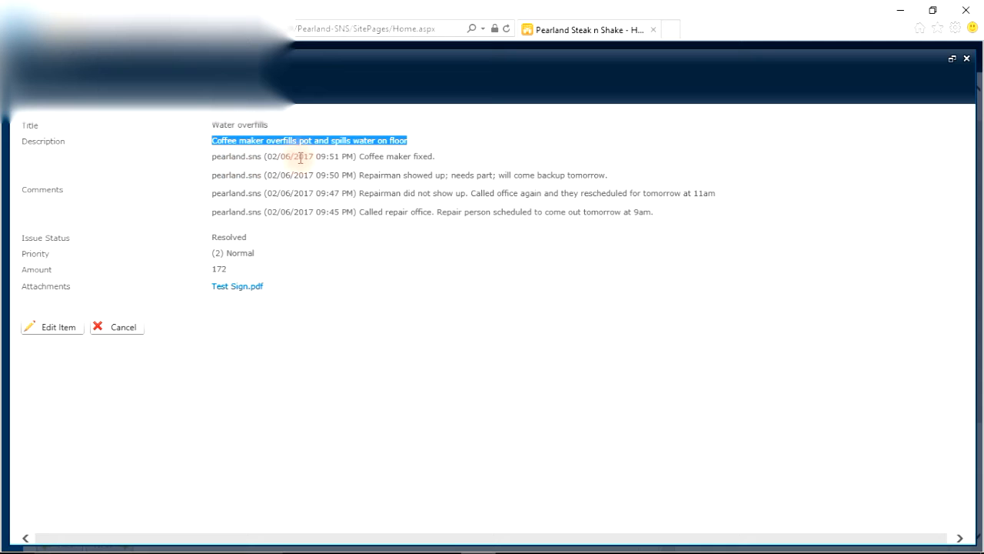
drag(215, 160, 656, 215)
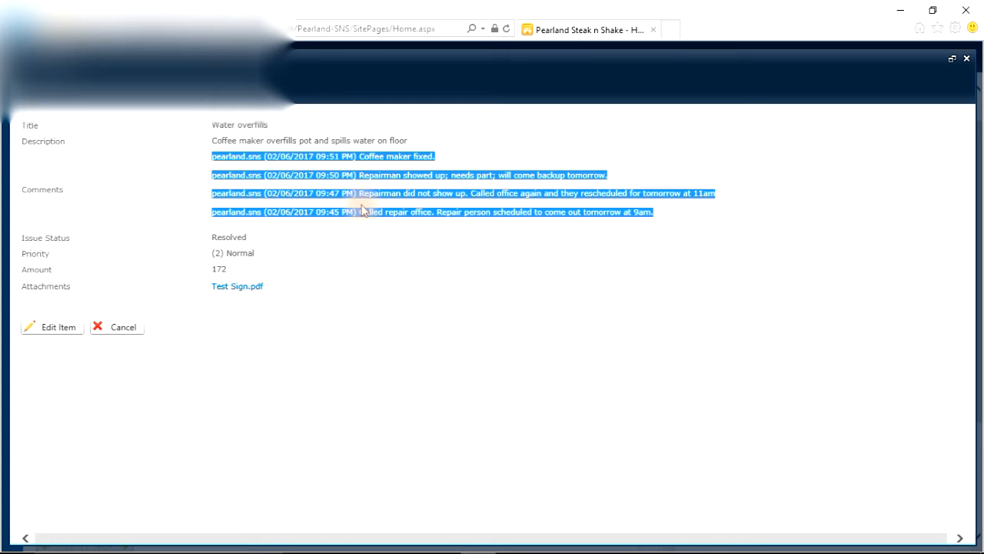
drag(214, 237, 275, 235)
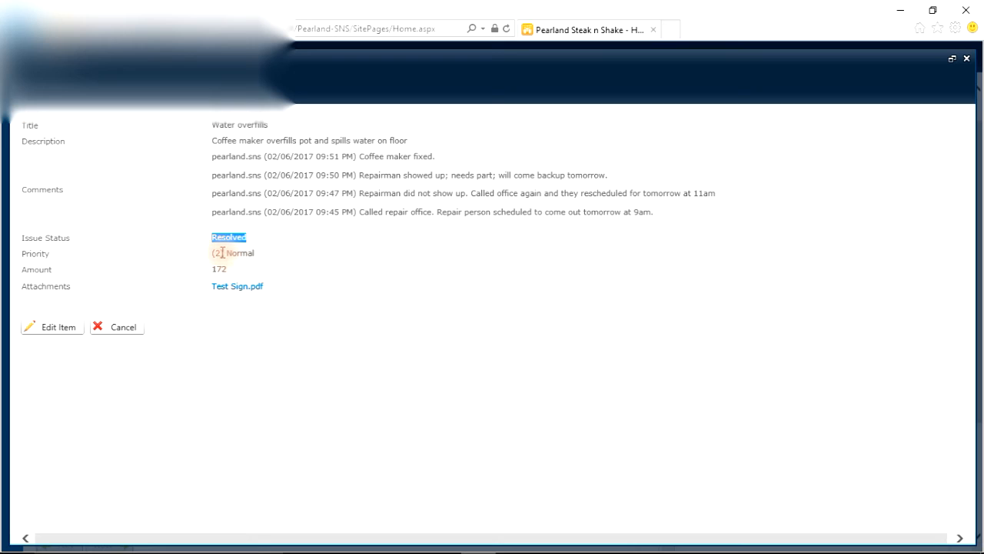
mouse_move(220, 252)
mouse_down()
mouse_move(279, 255)
mouse_move(211, 268)
mouse_up()
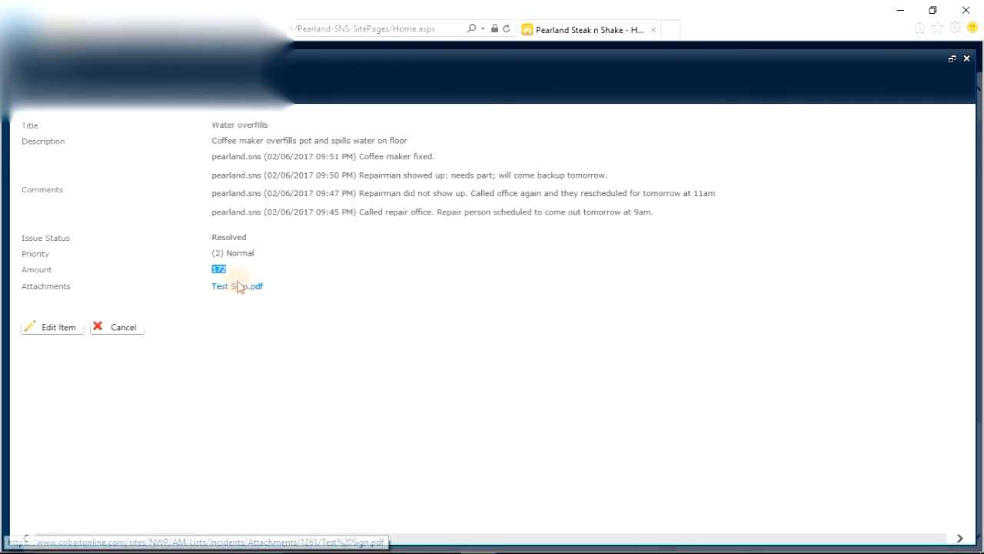
click(111, 329)
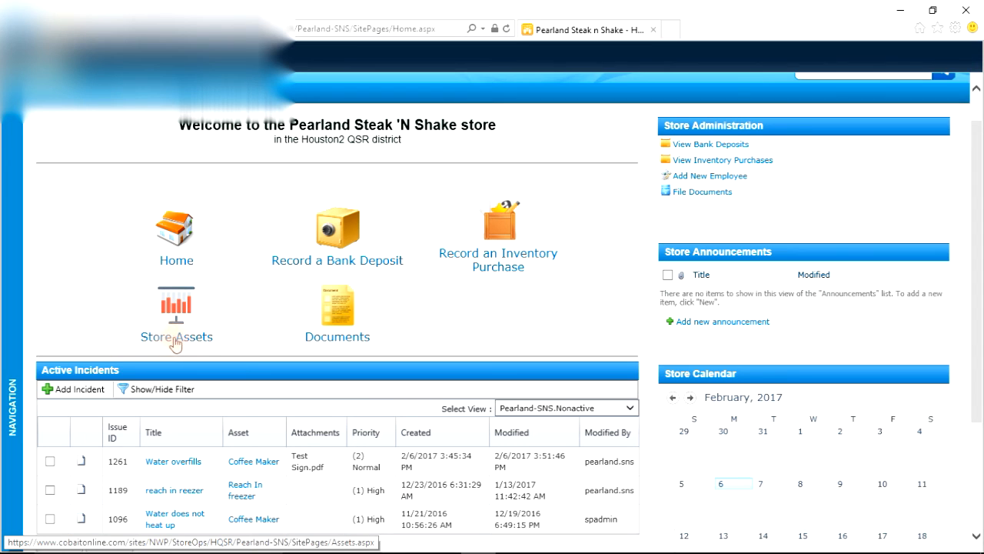
Step: Open the store's asset list, look through it, and open the Coffee Maker asset
click(176, 306)
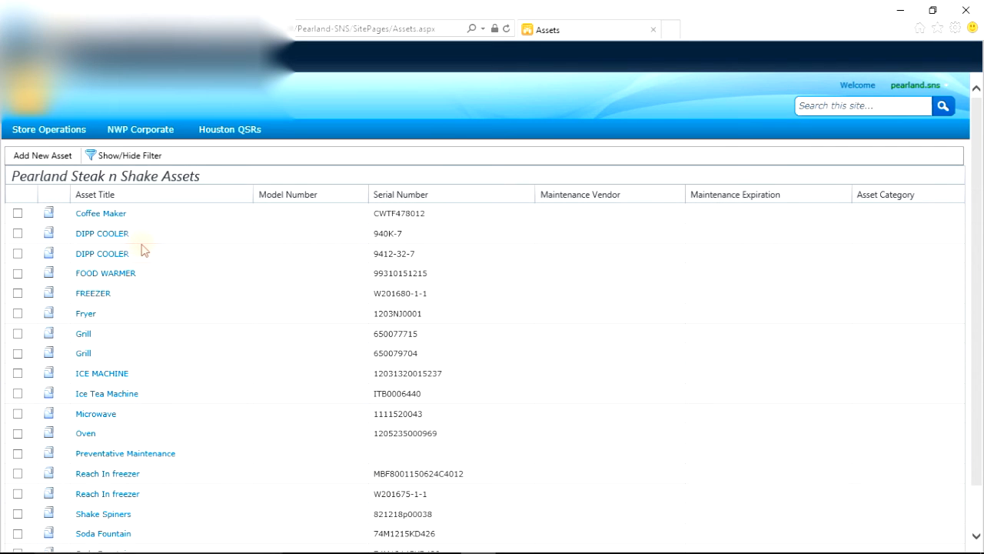
scroll(142, 250, down, 2)
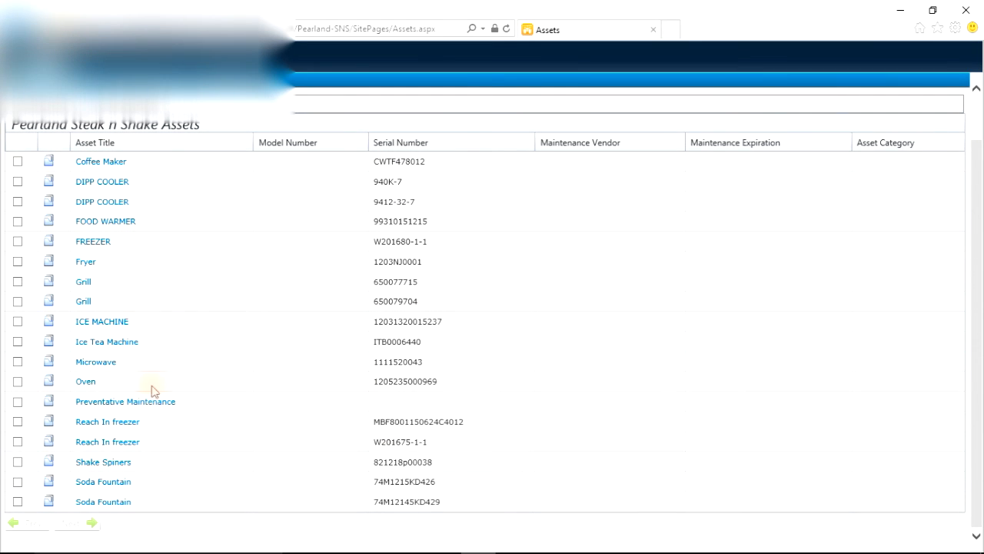
scroll(129, 488, up, 2)
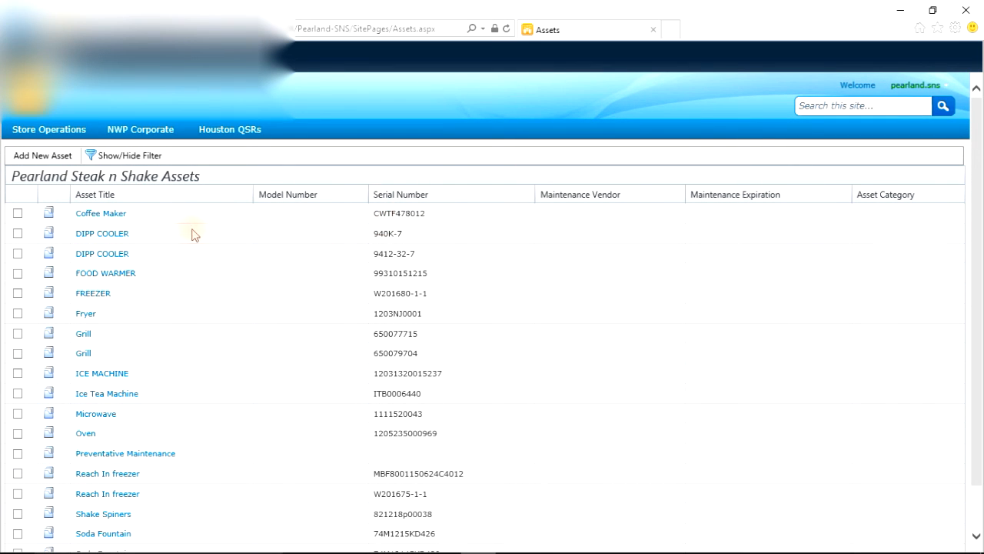
click(88, 213)
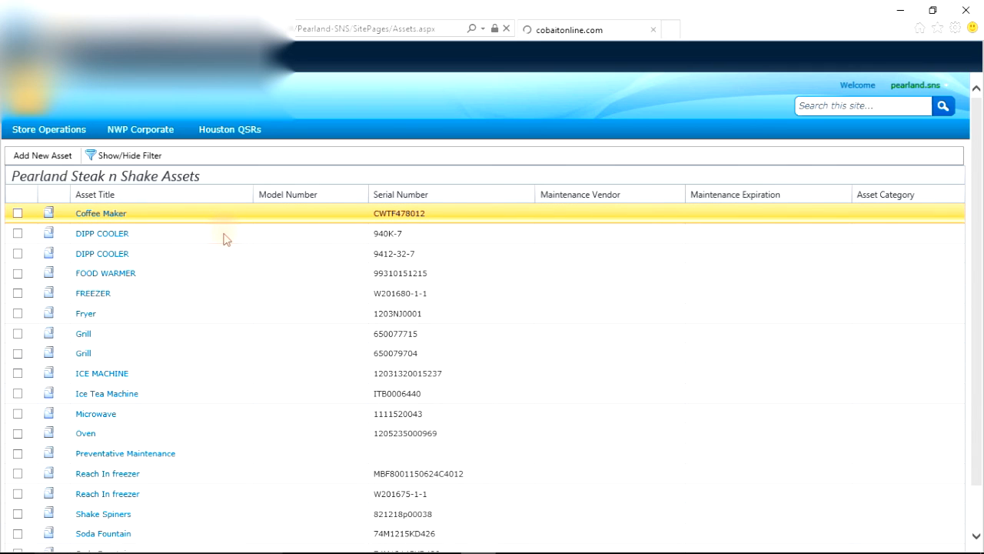